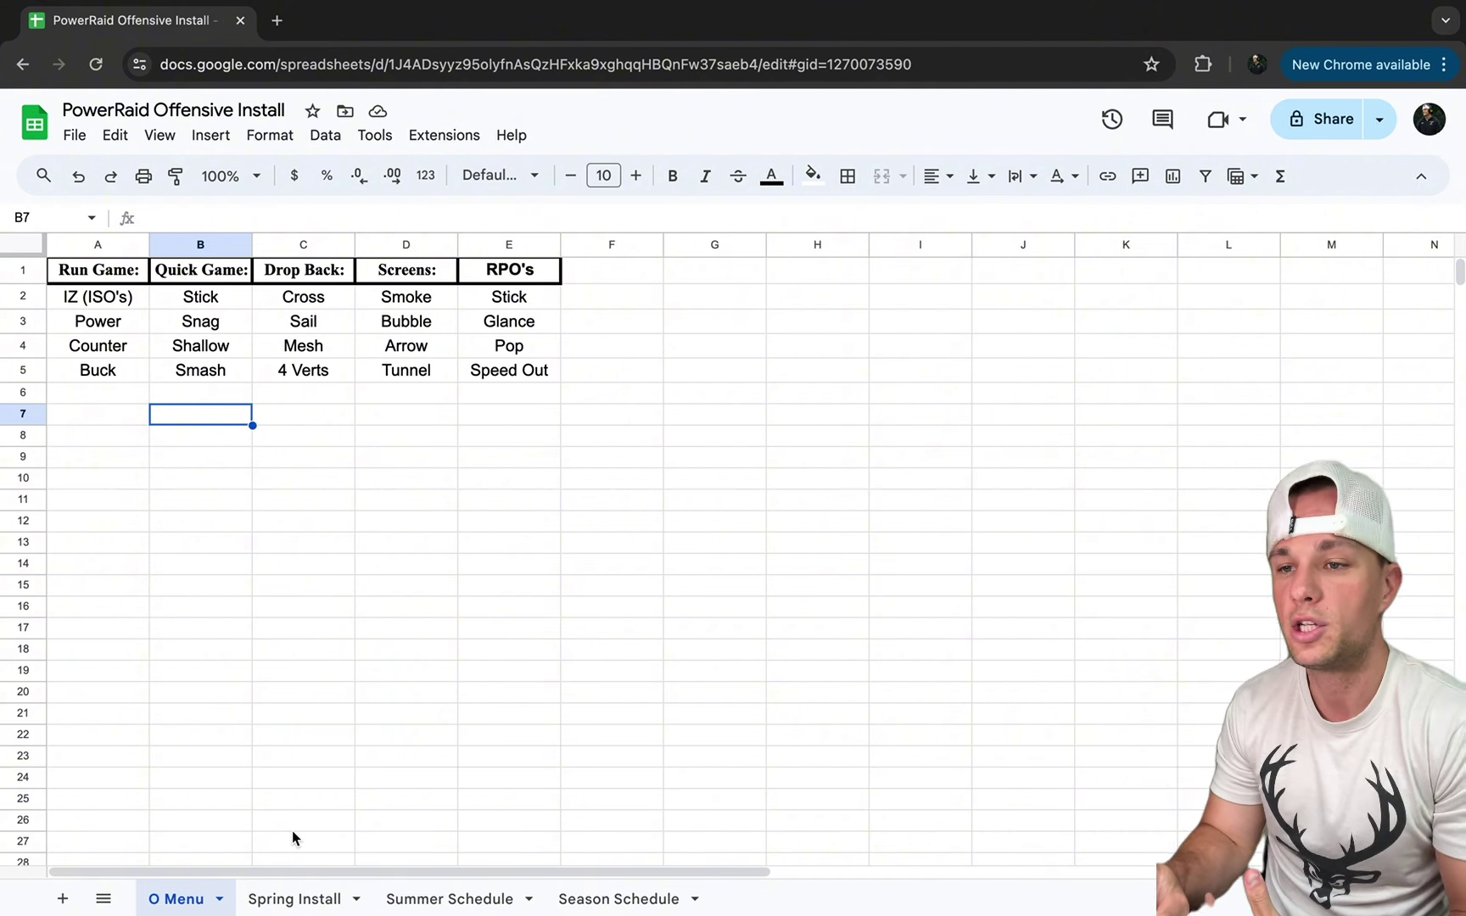
# Look through the Spring Install, Summer Schedule and Season Schedule sheets in order
pyautogui.click(285, 900)
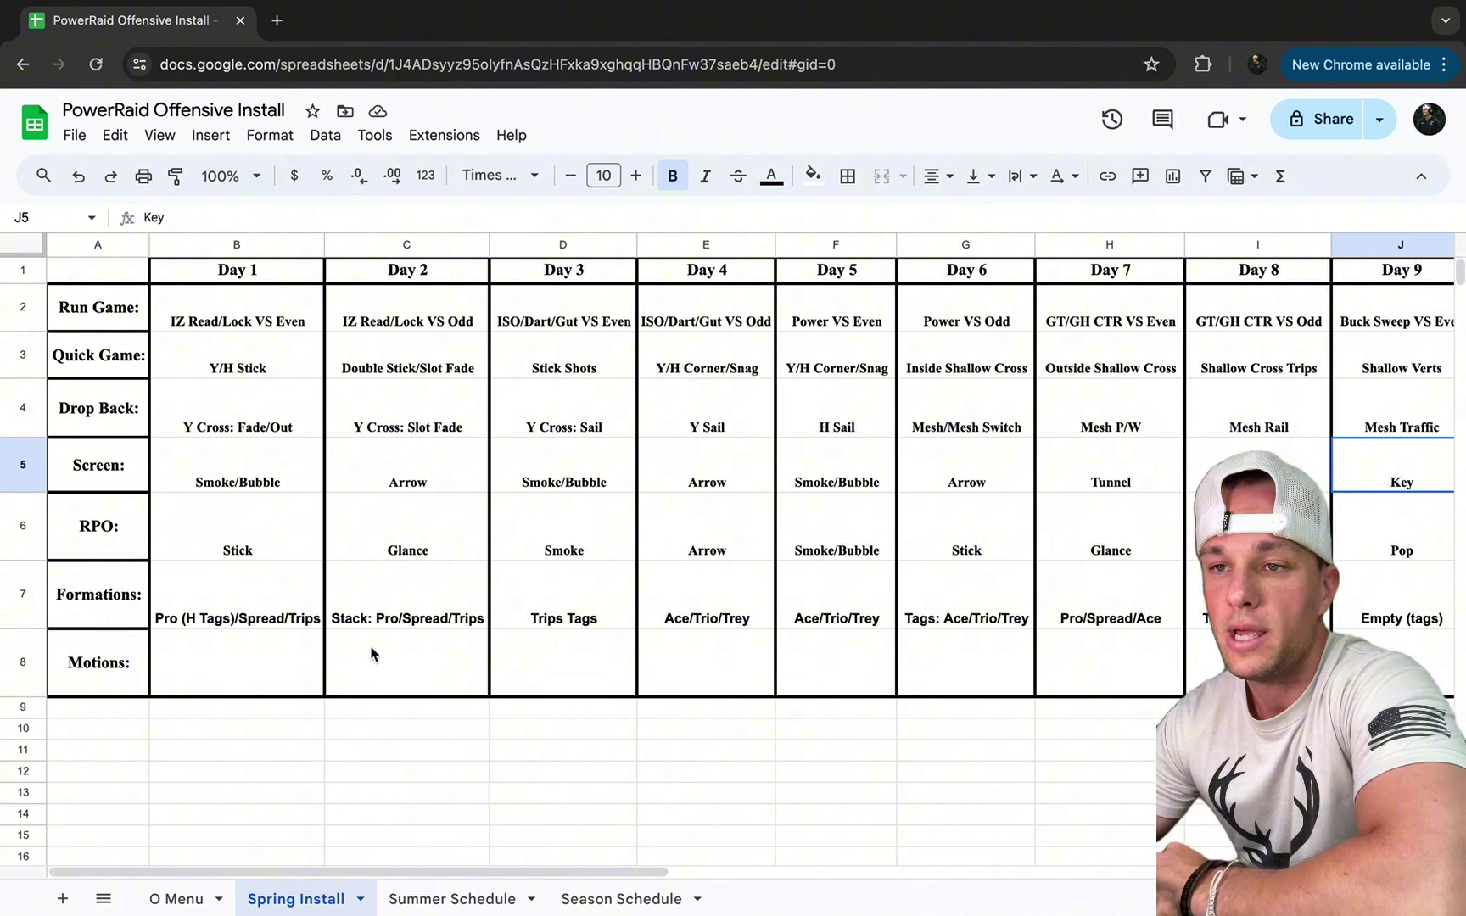
pyautogui.click(272, 311)
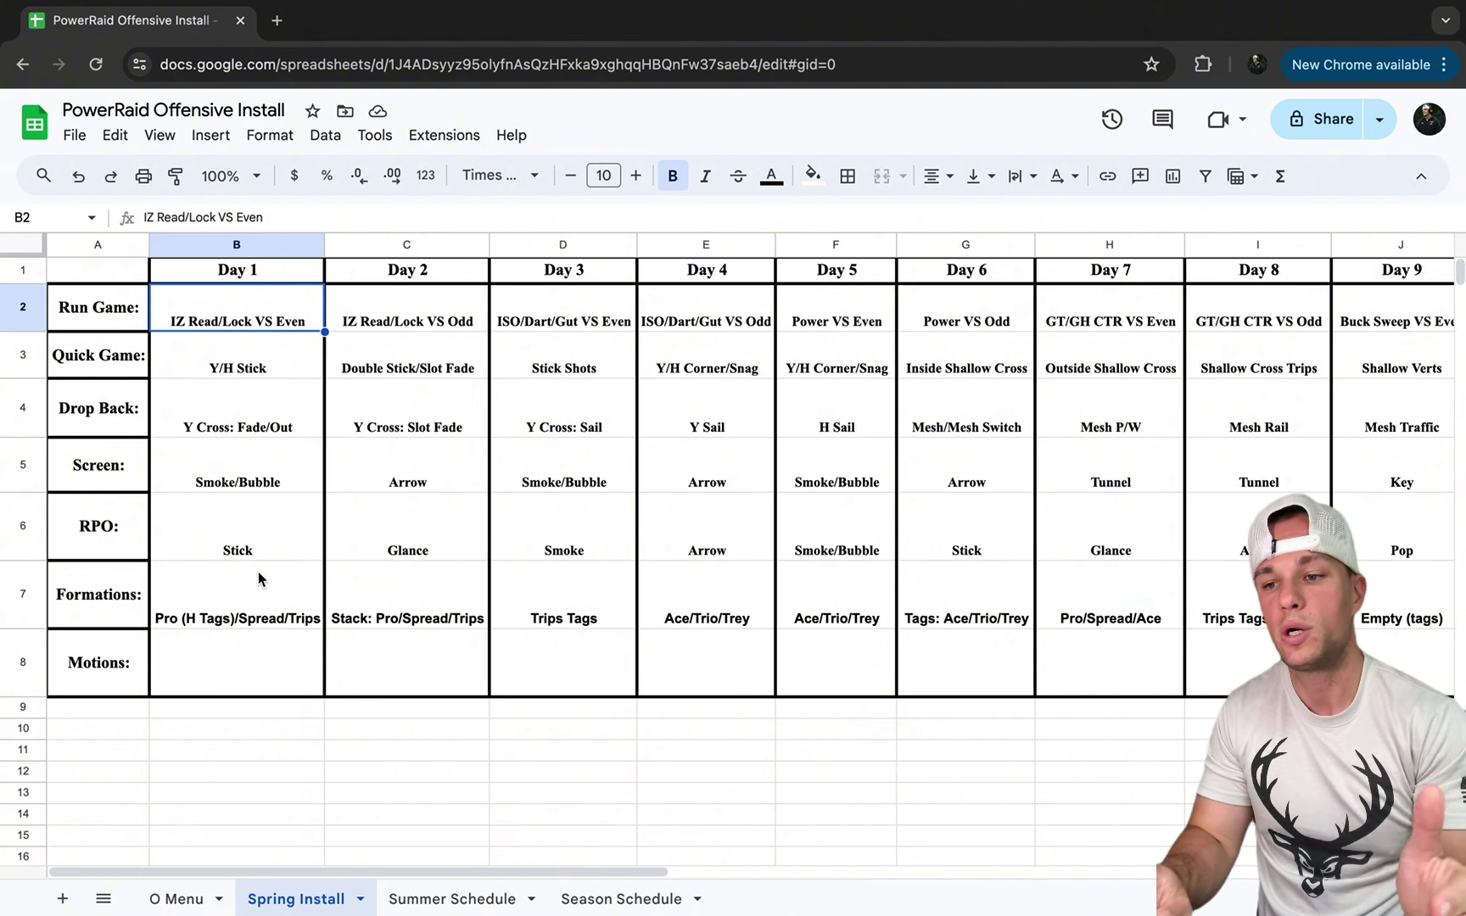
pyautogui.click(471, 897)
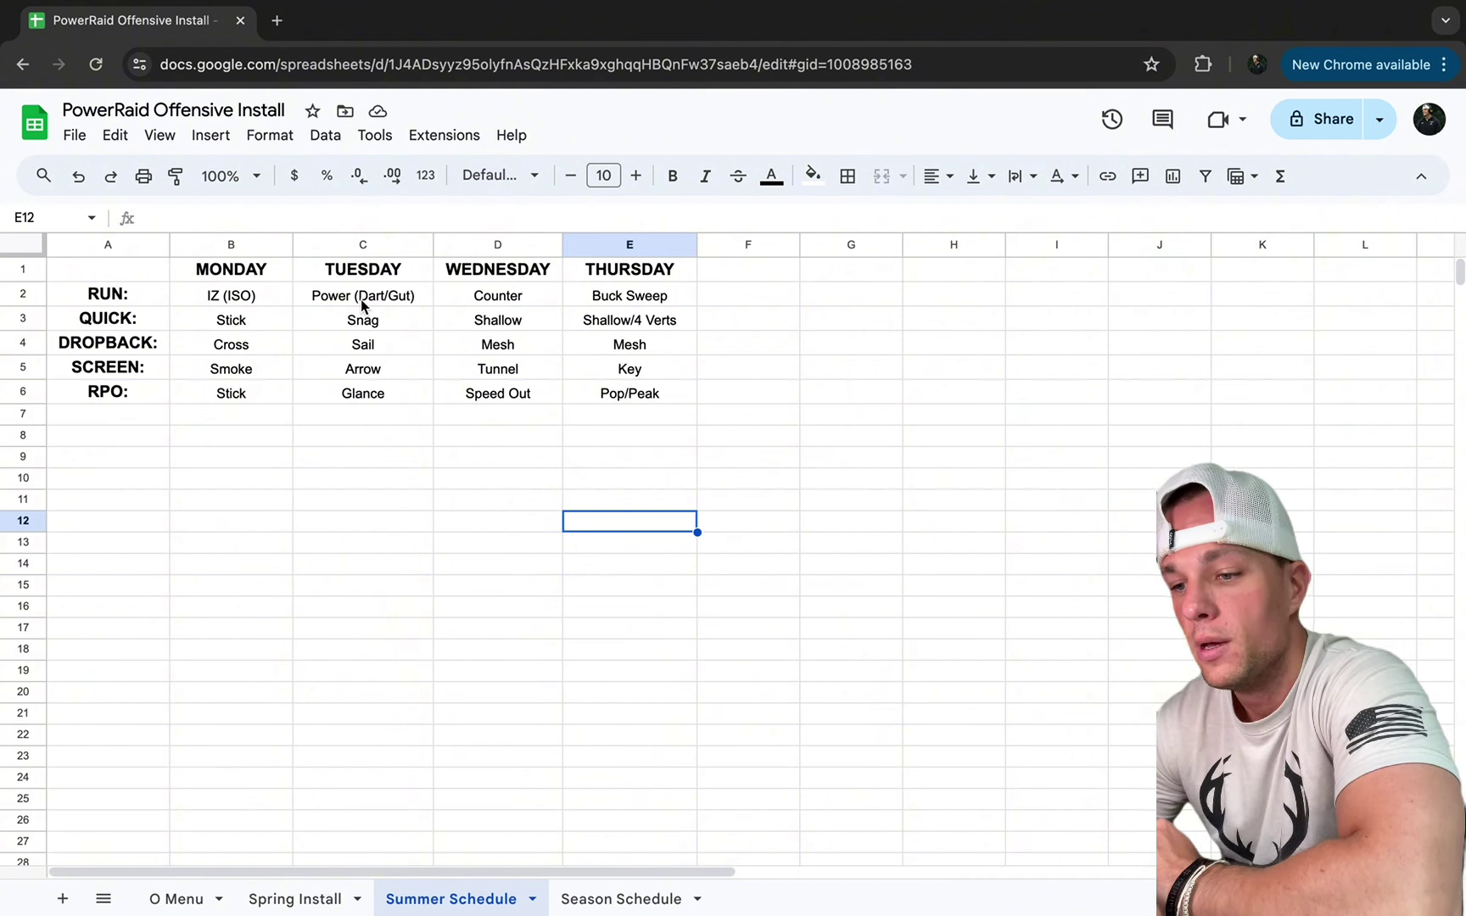
pyautogui.click(623, 901)
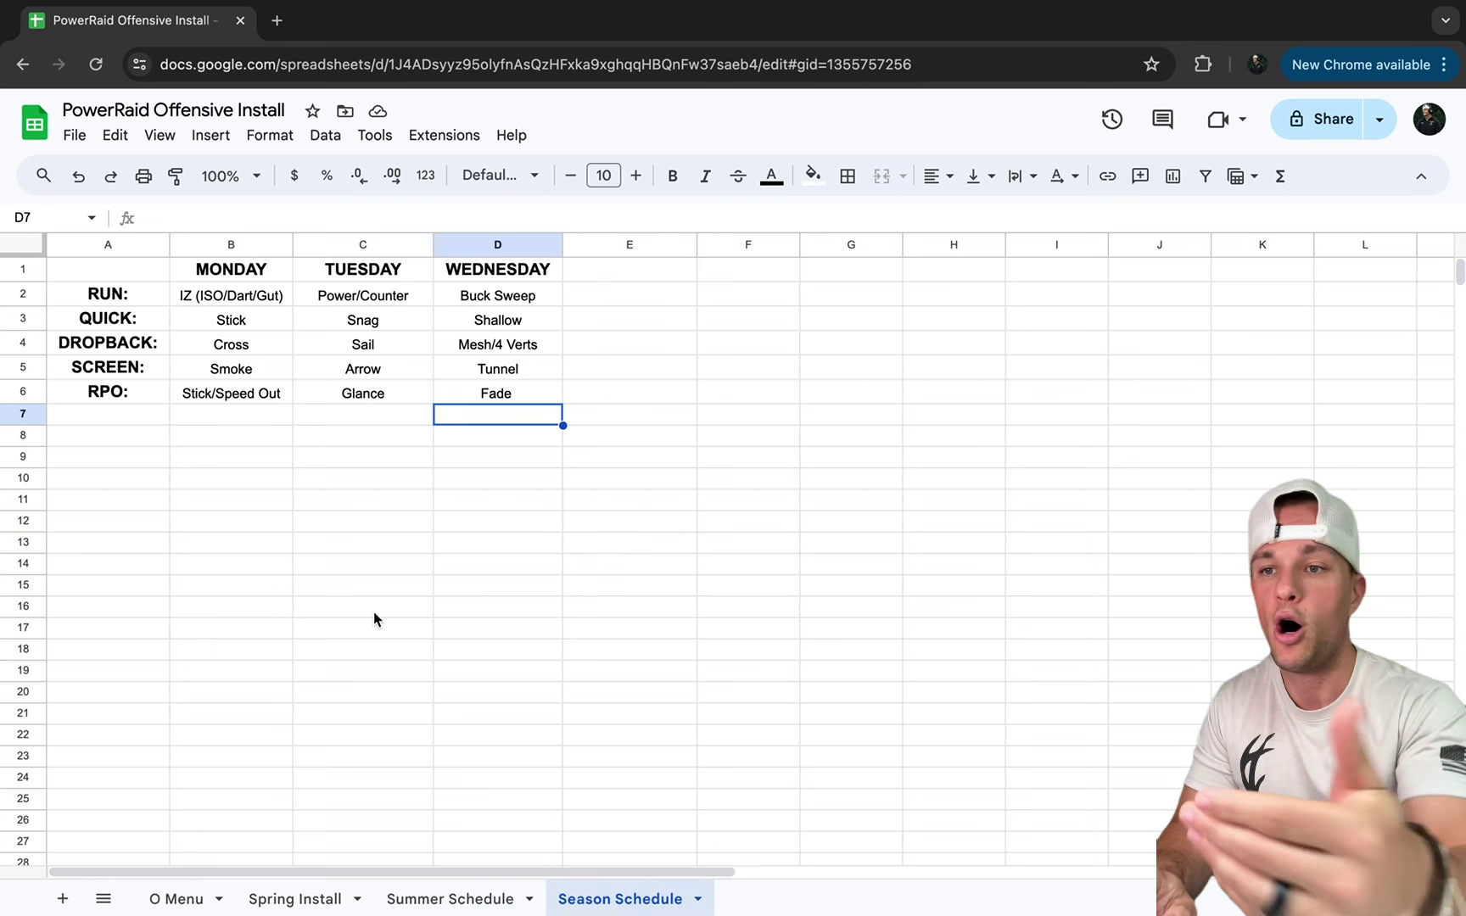
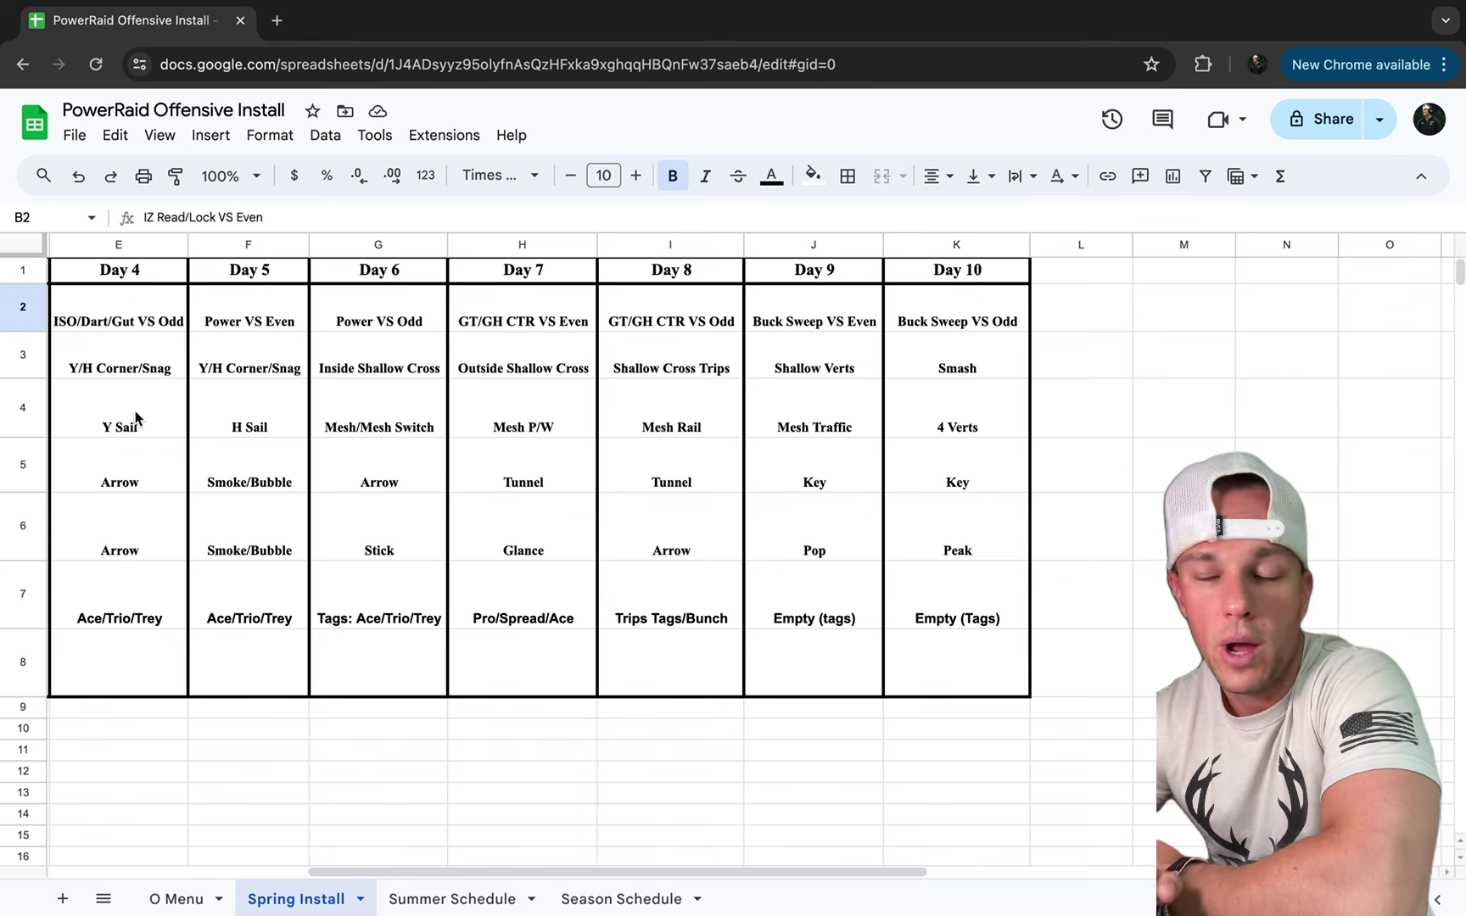
# Examine the Day 5 drop back entry and compare the Screen and RPO entries for Day 4 and Day 5 in the Spring Install sheet
pyautogui.click(245, 426)
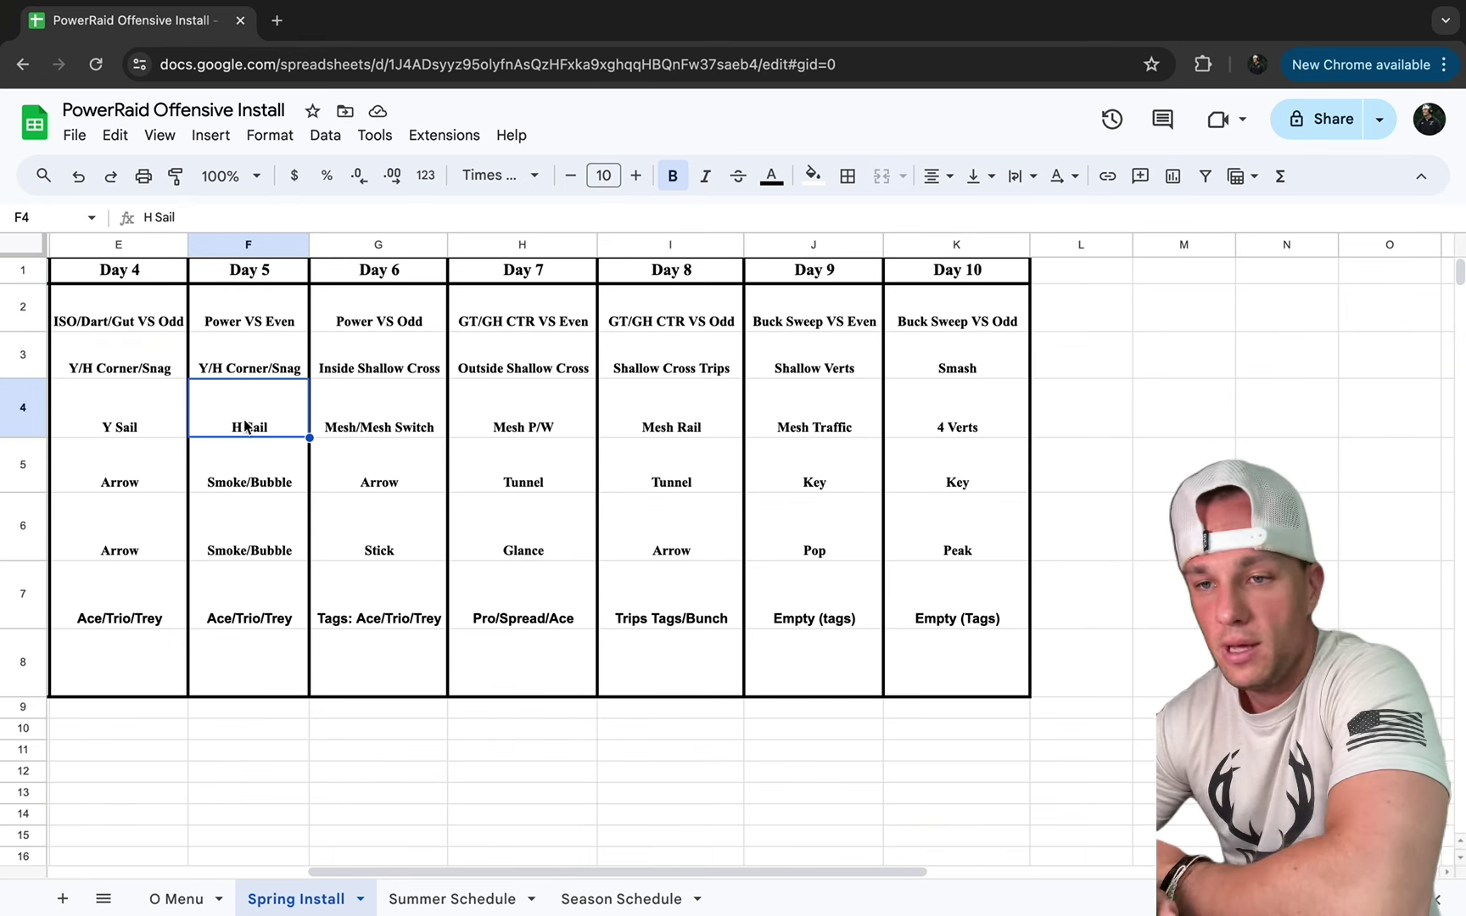
pyautogui.click(145, 477)
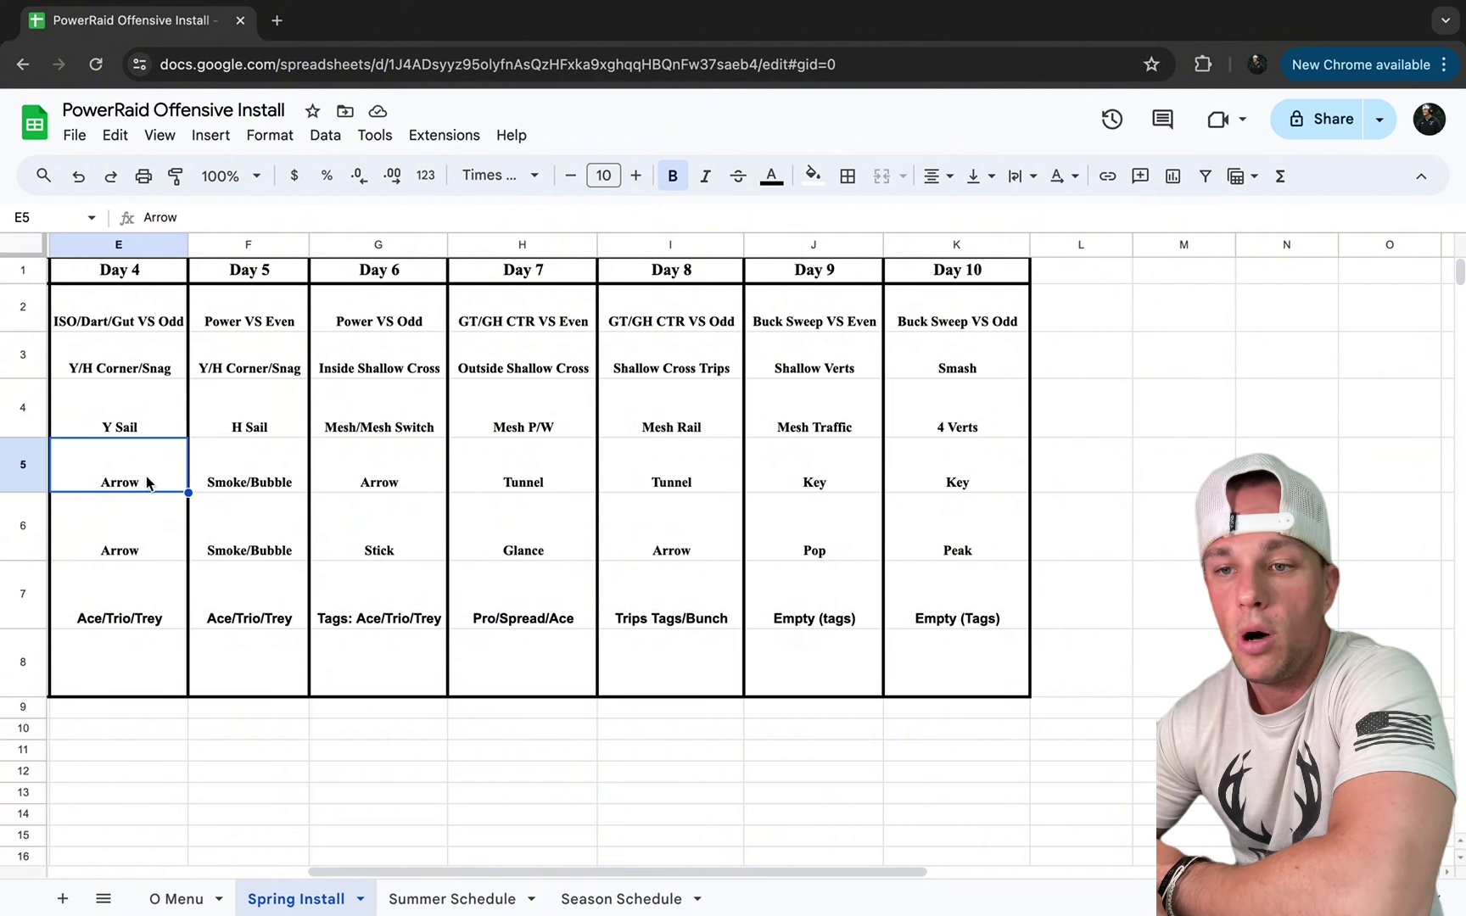
pyautogui.click(142, 545)
pyautogui.click(141, 477)
pyautogui.click(141, 549)
pyautogui.click(146, 490)
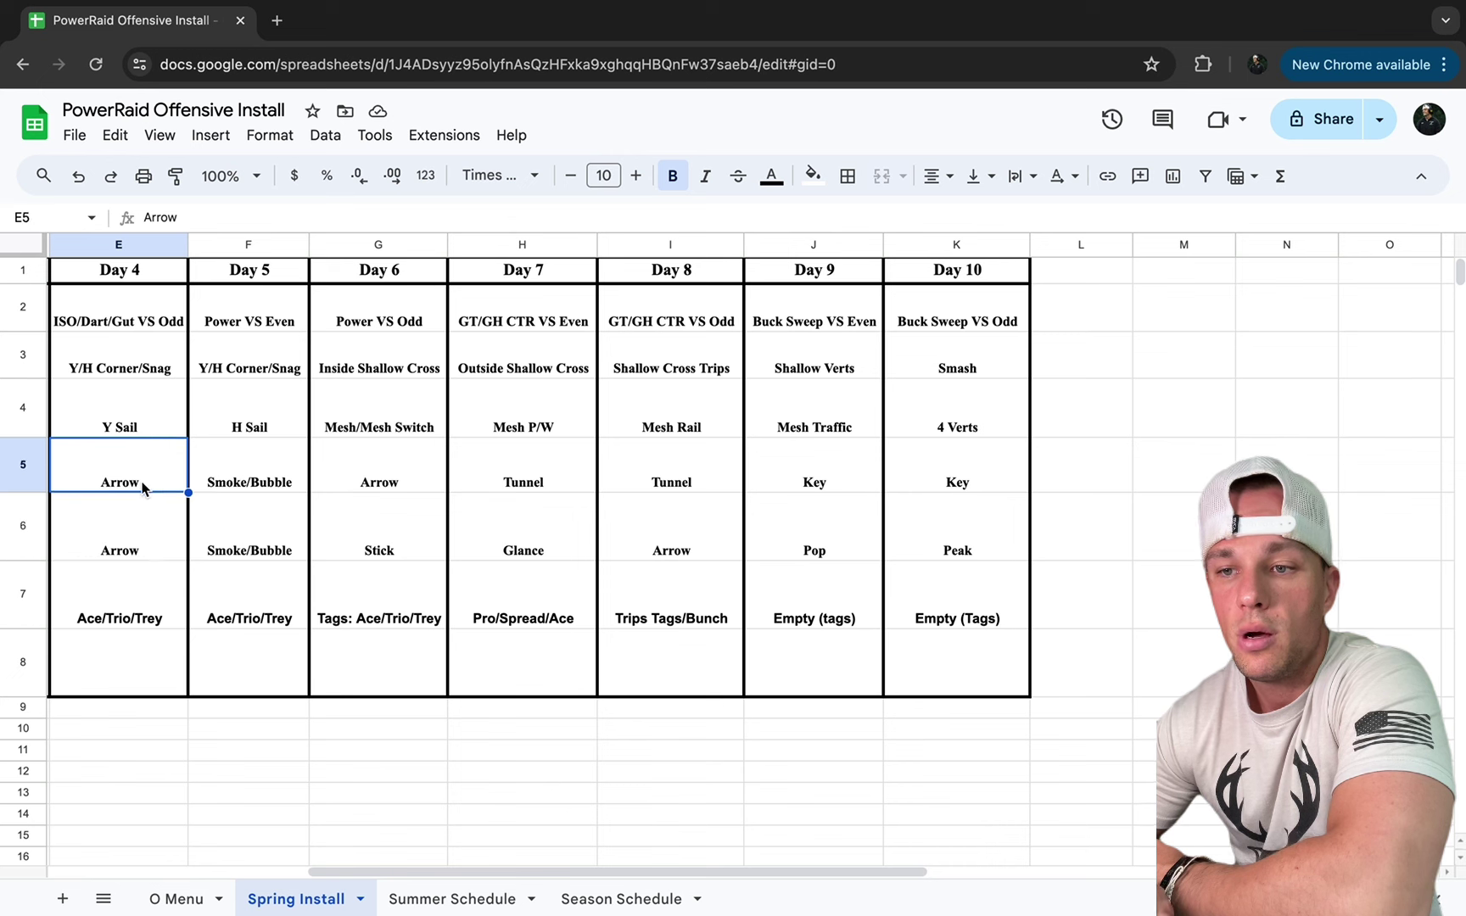
pyautogui.click(146, 540)
pyautogui.click(269, 483)
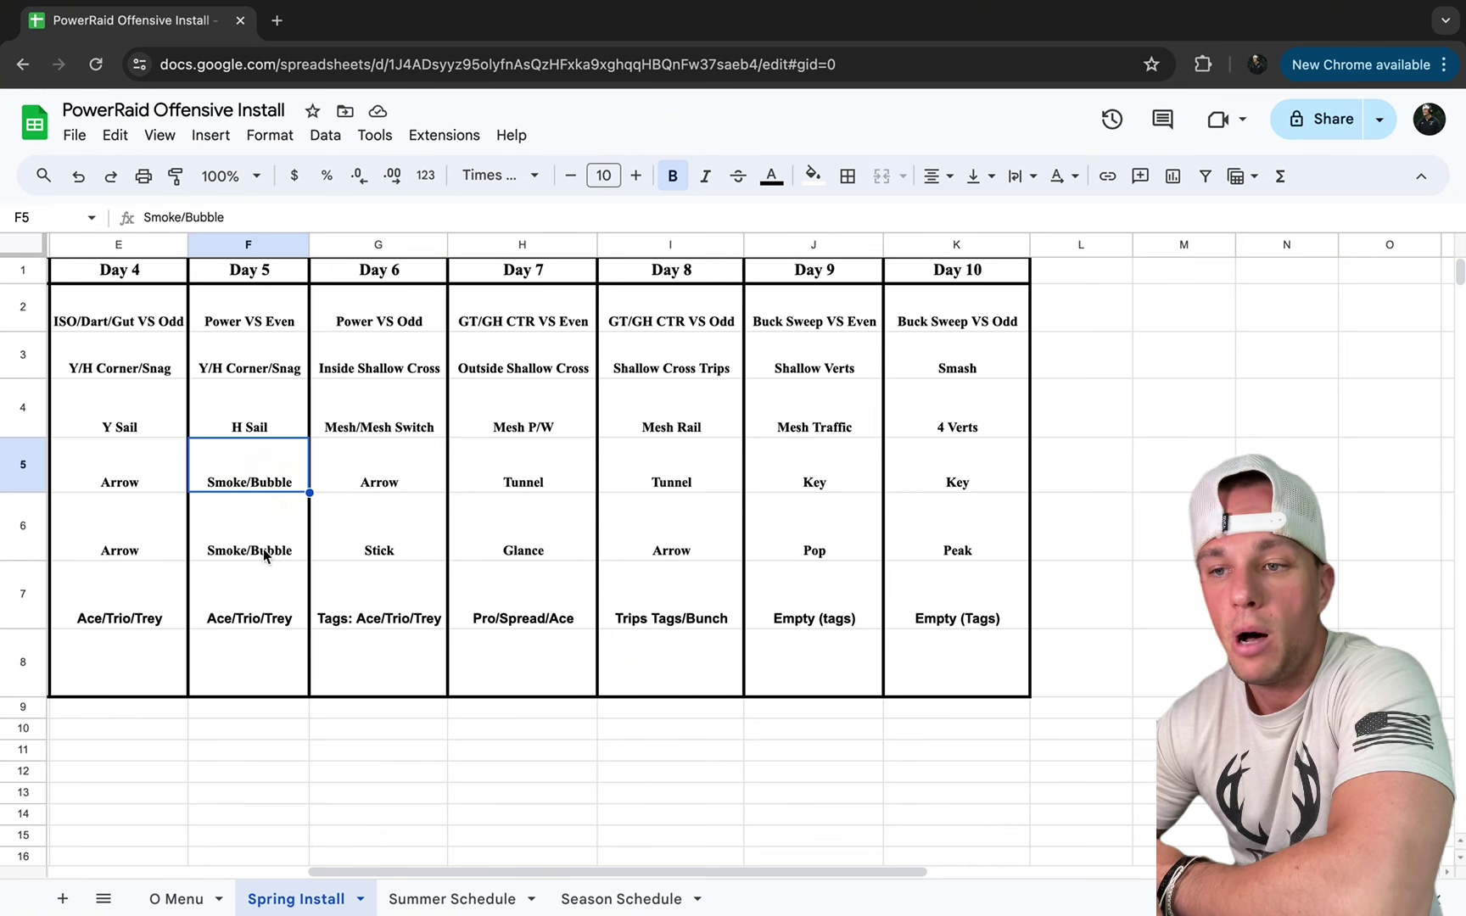
pyautogui.click(266, 556)
pyautogui.click(259, 483)
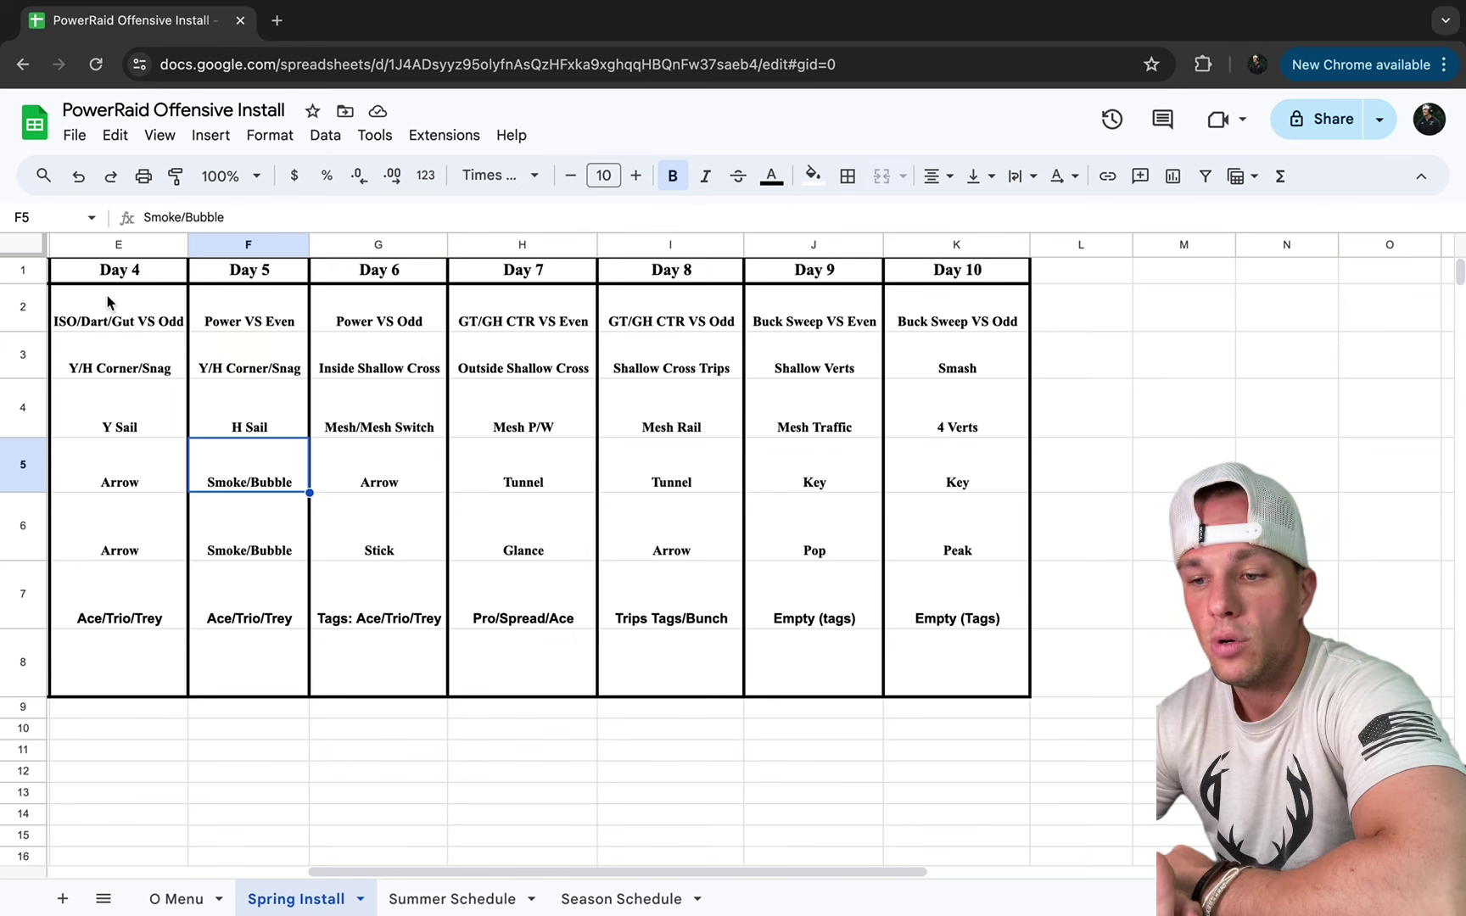
# Review Tuesday's entries from Run to RPO in the Summer Schedule sheet and compare them with the Season Schedule sheet
pyautogui.click(444, 897)
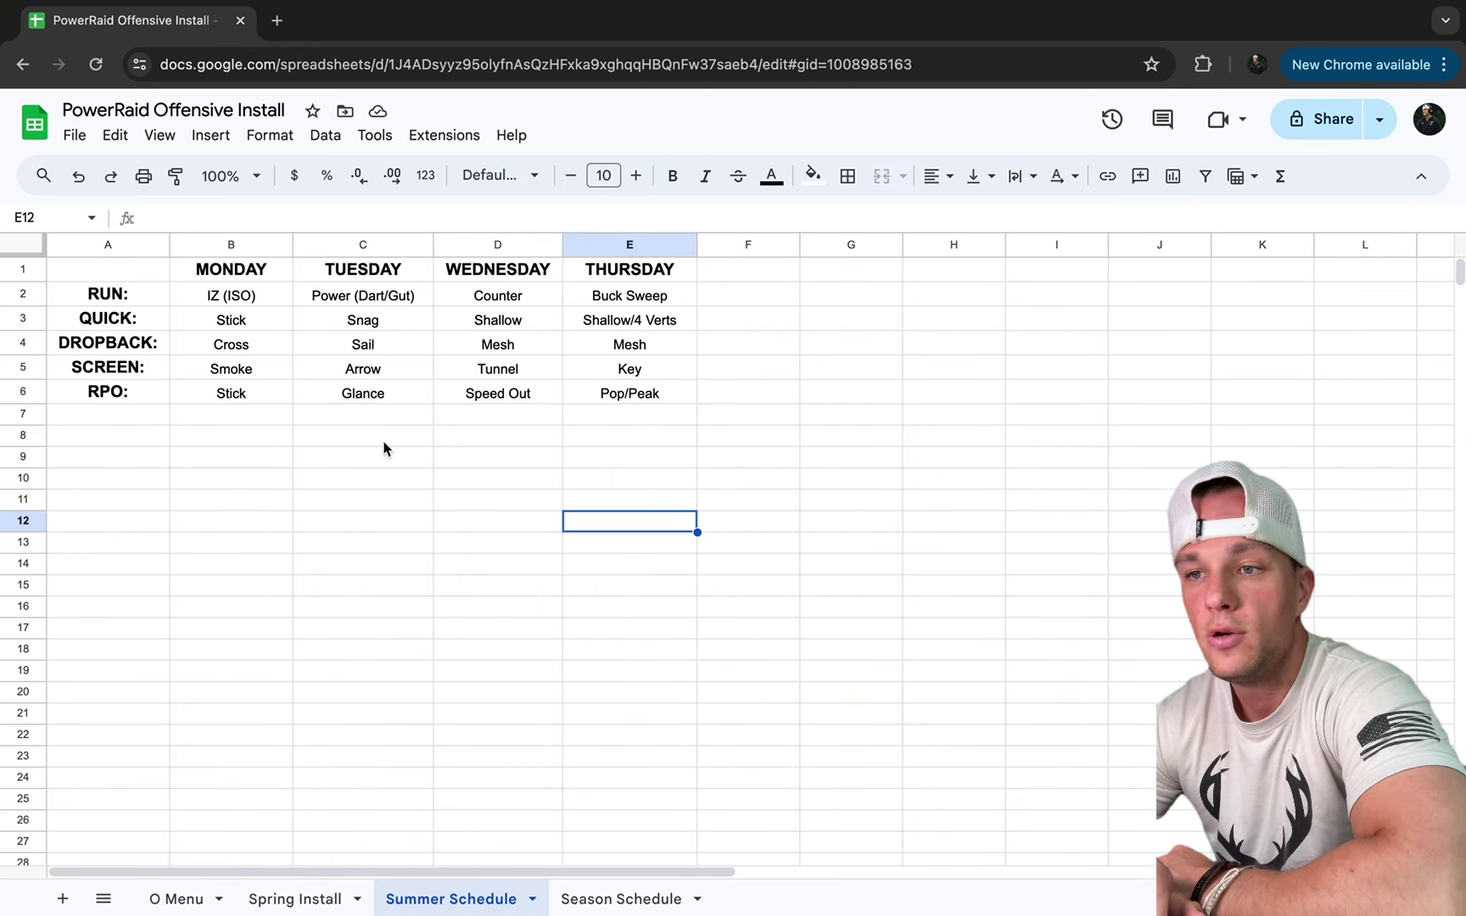
pyautogui.click(357, 303)
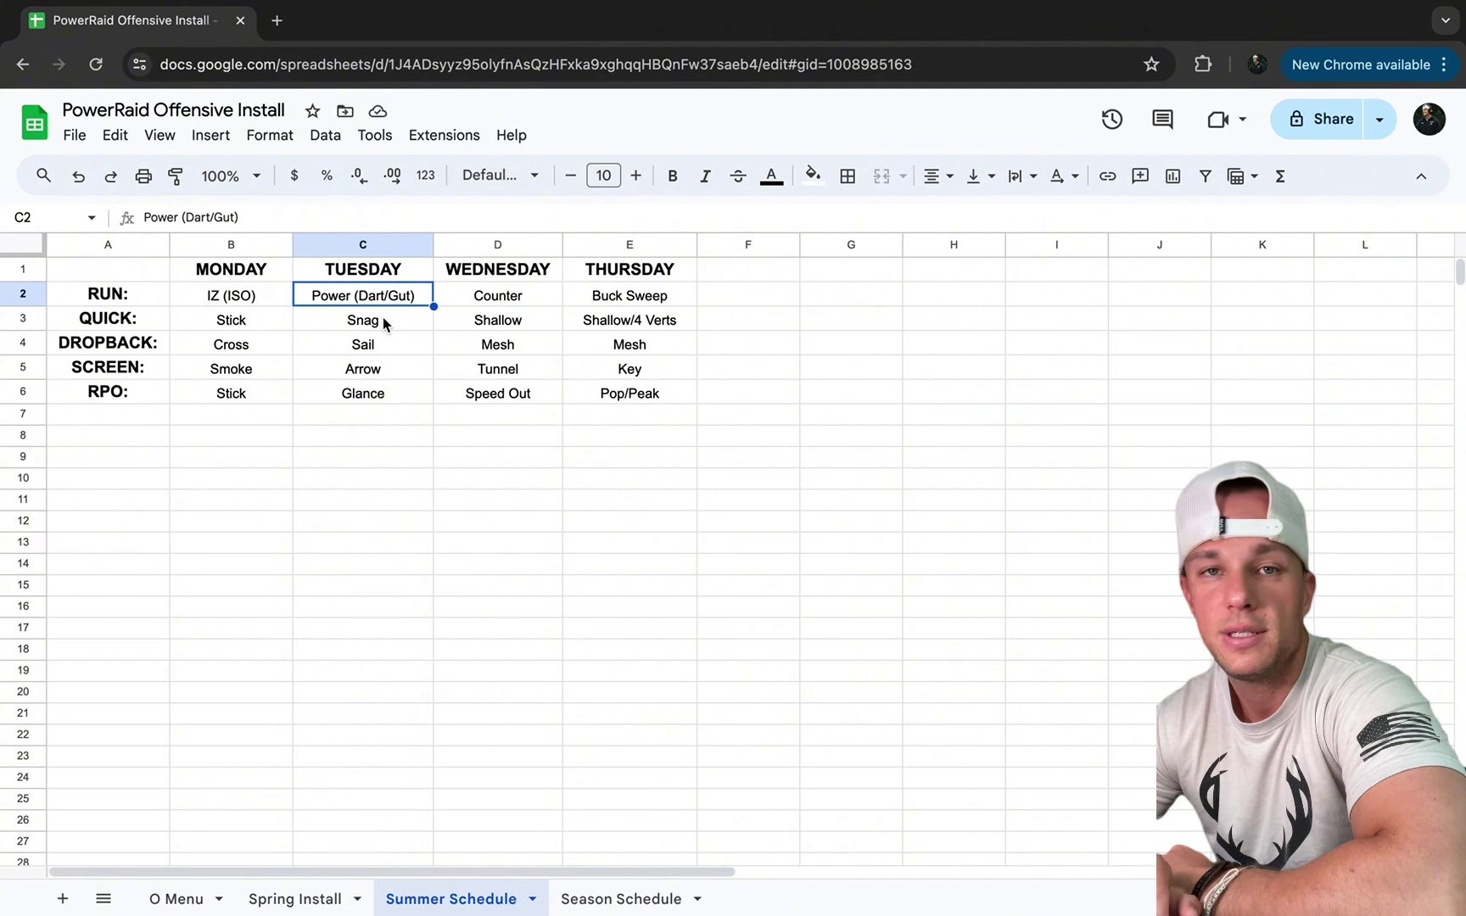
pyautogui.click(383, 323)
pyautogui.click(372, 349)
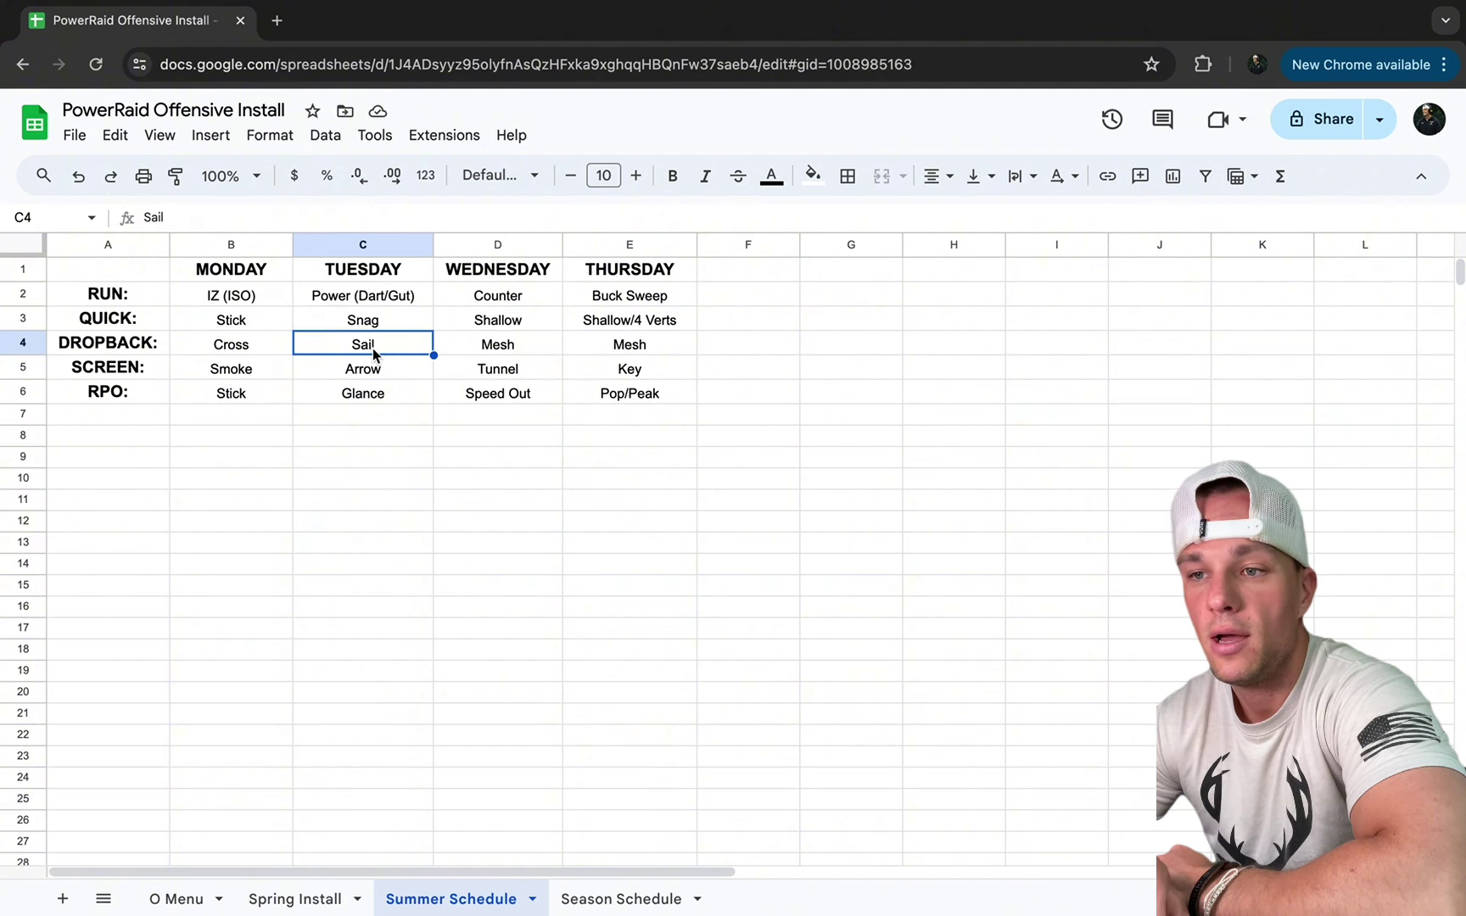
pyautogui.click(374, 377)
pyautogui.click(373, 398)
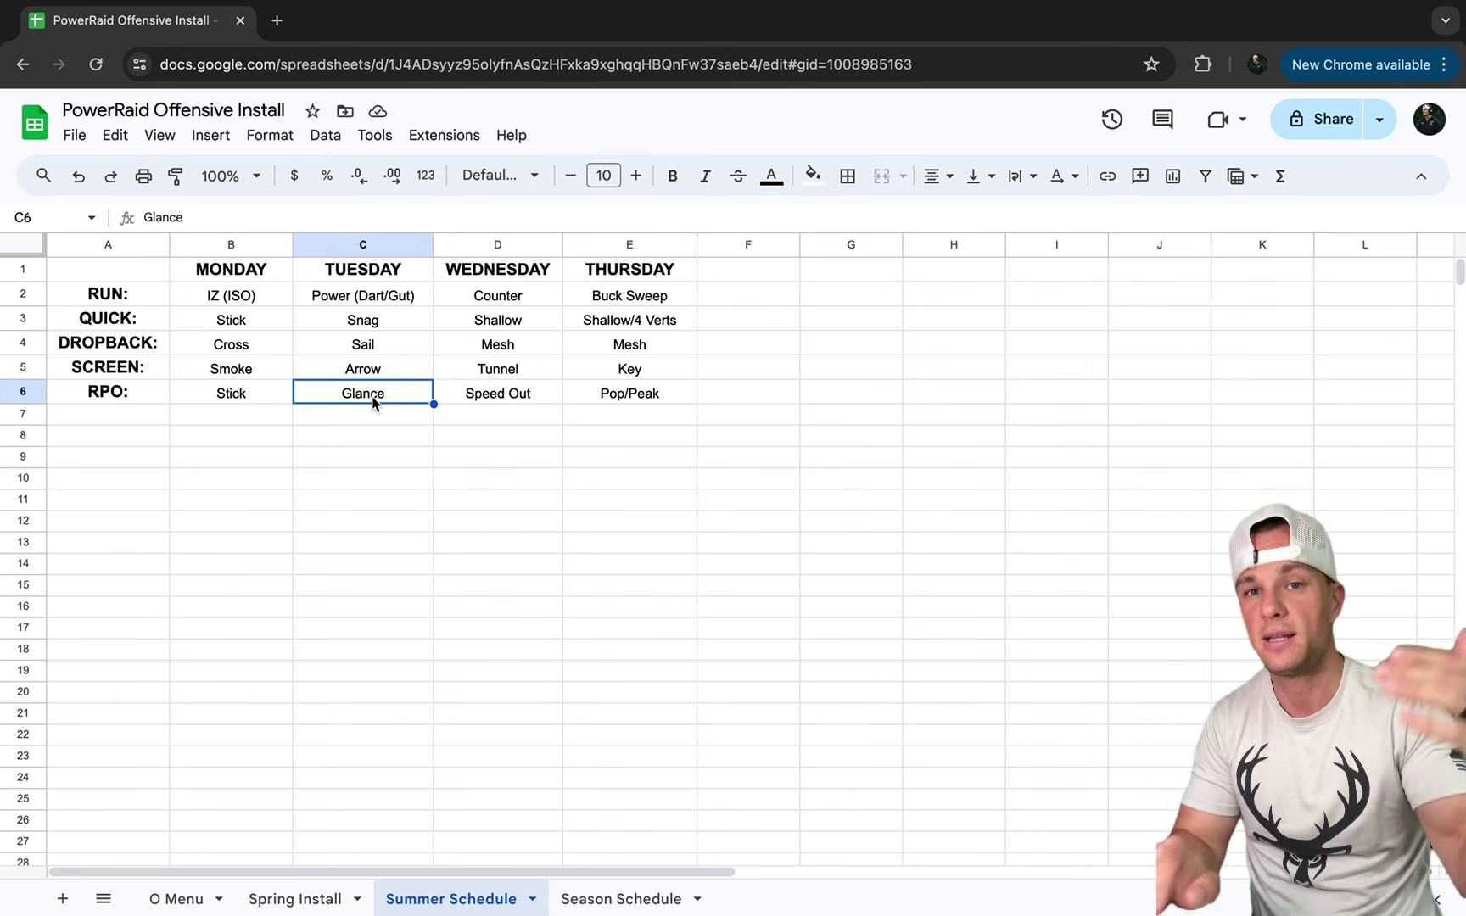
pyautogui.click(618, 900)
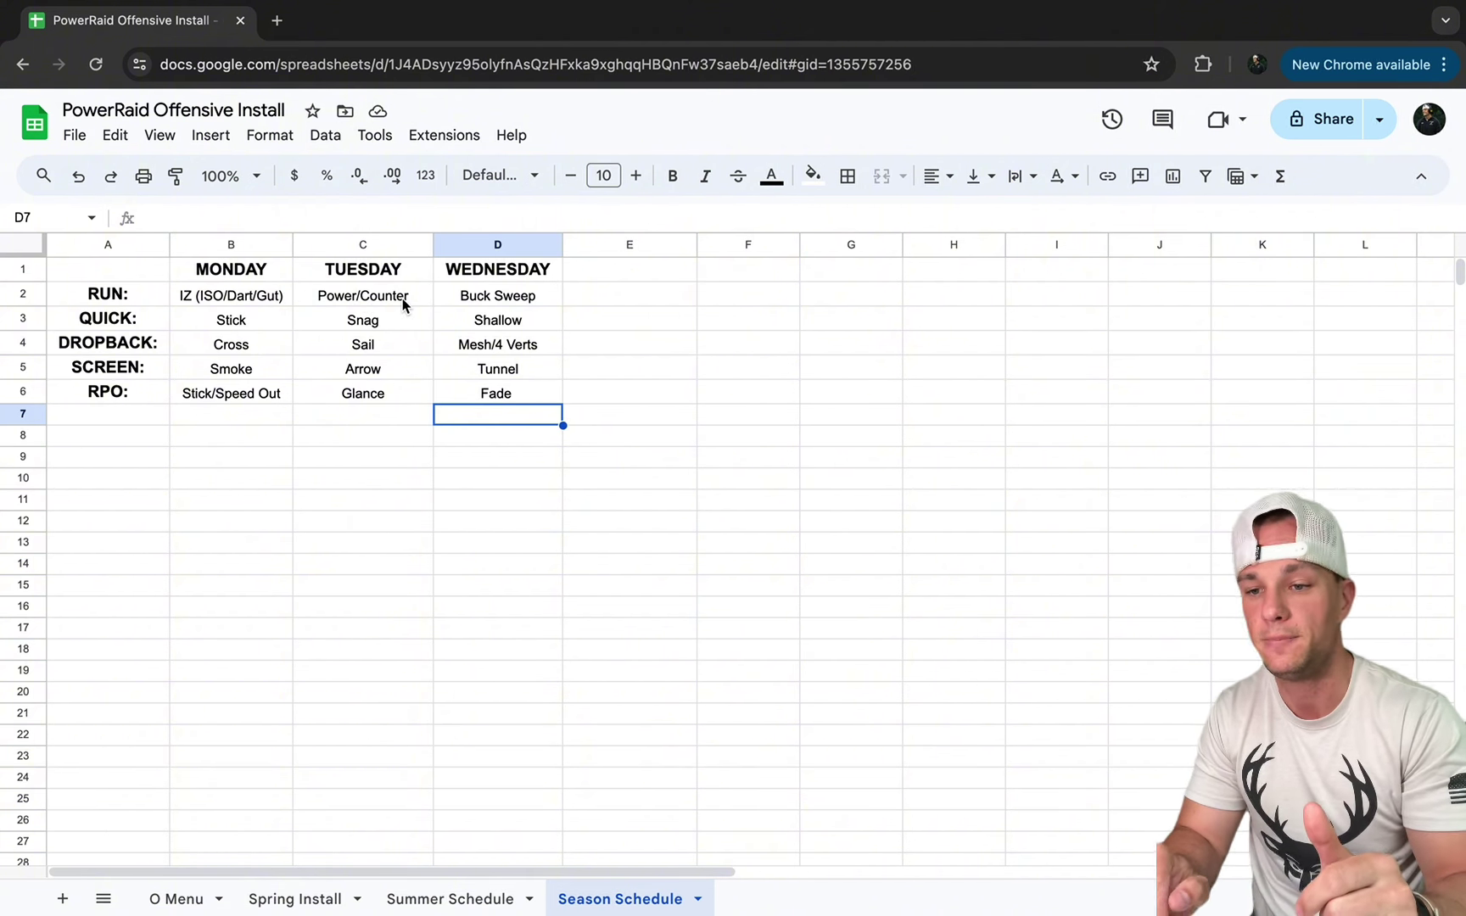
# Examine the Day 5 to Day 10 plan in the Spring Install sheet, including the Day 6 drop back entry
pyautogui.click(274, 900)
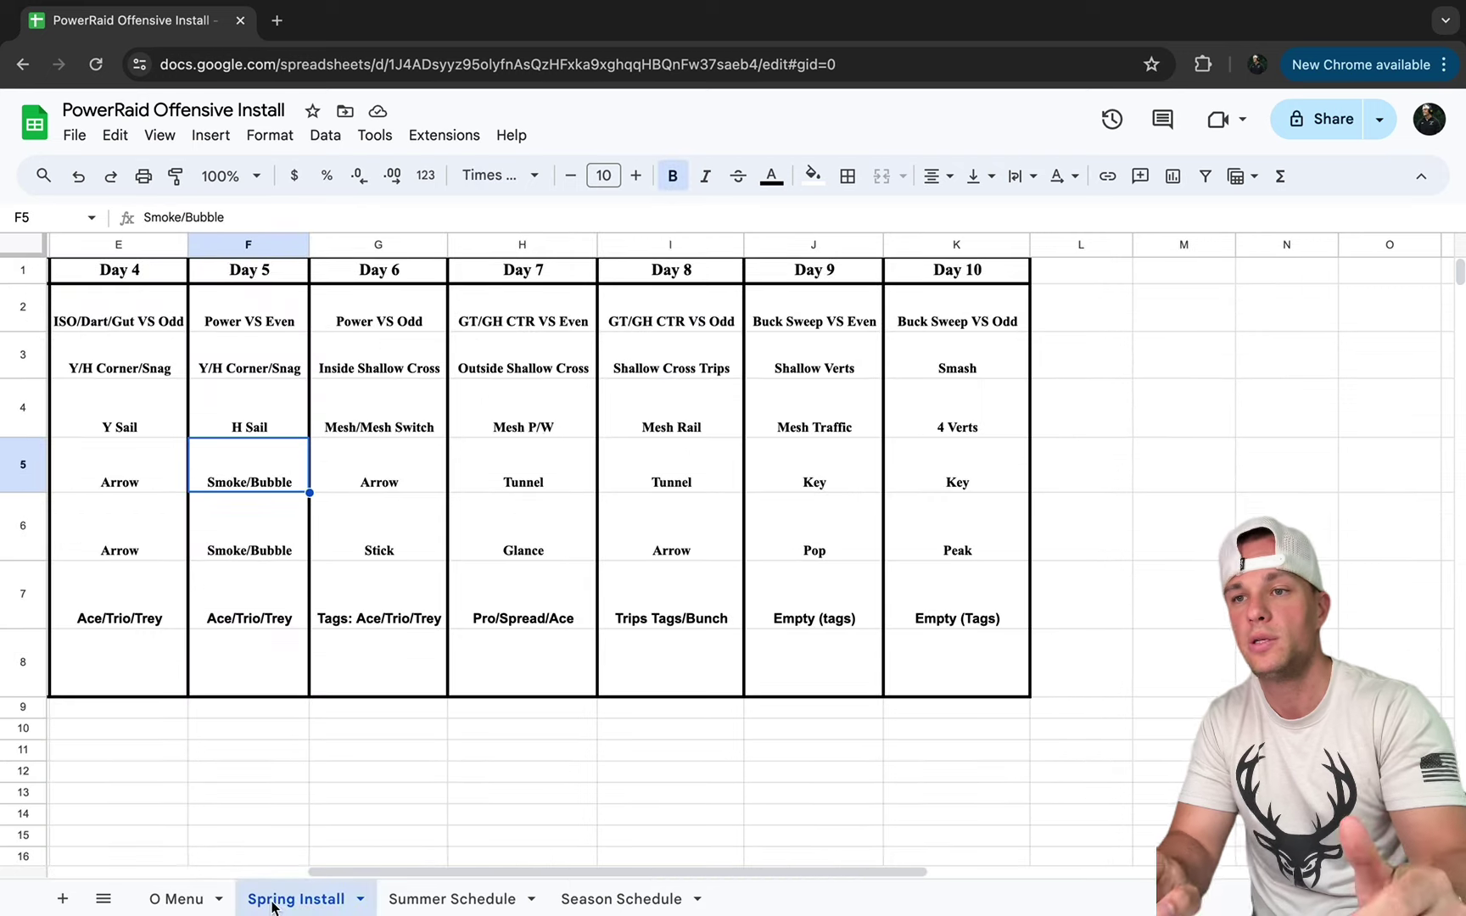
pyautogui.hscroll(5, 536, 429)
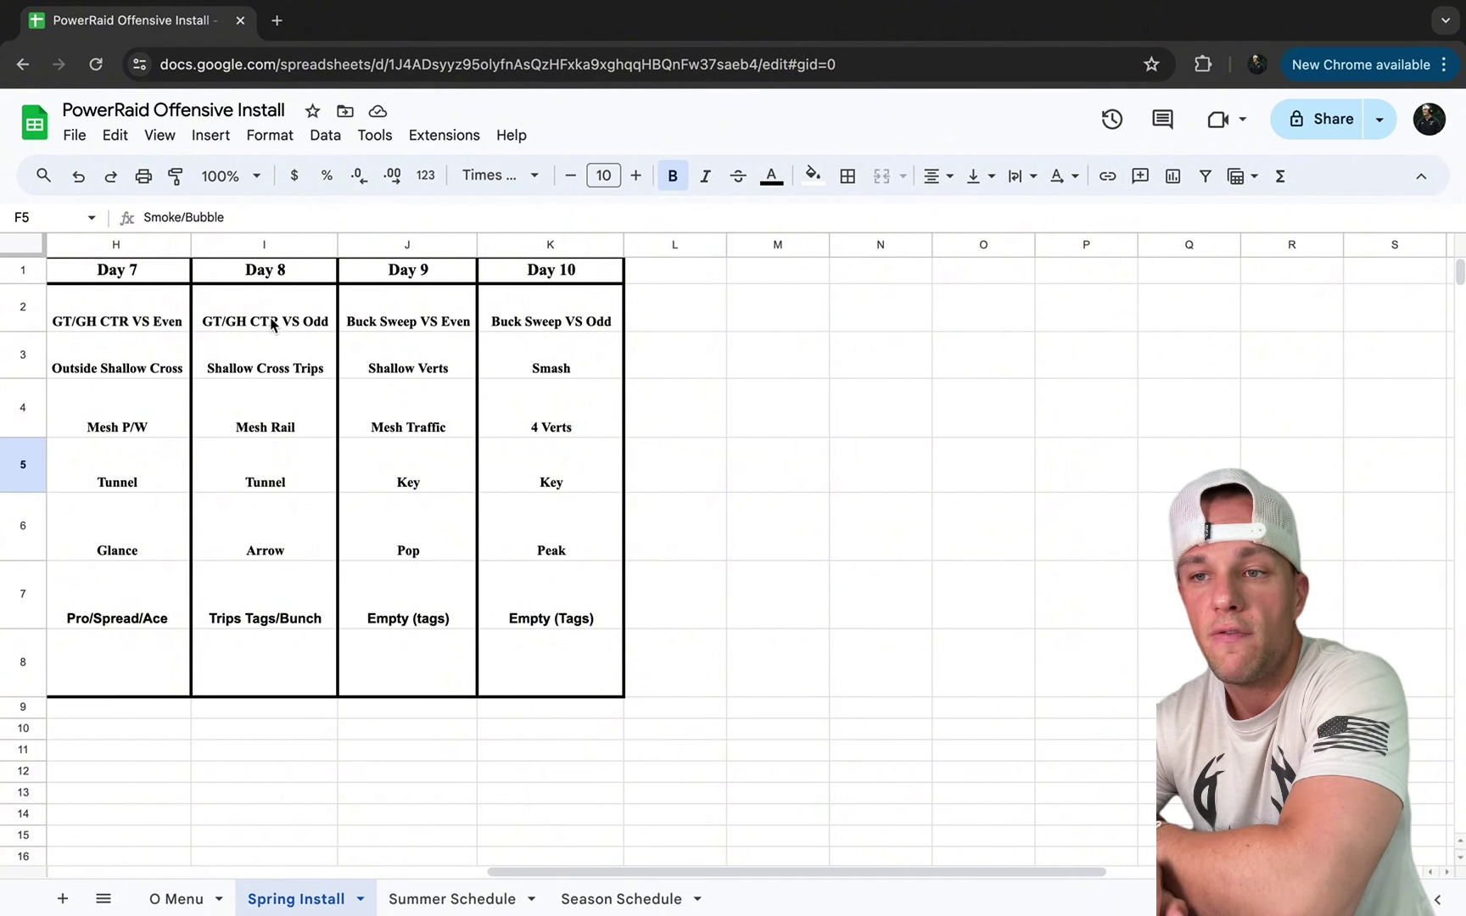
pyautogui.hscroll(-5, 213, 367)
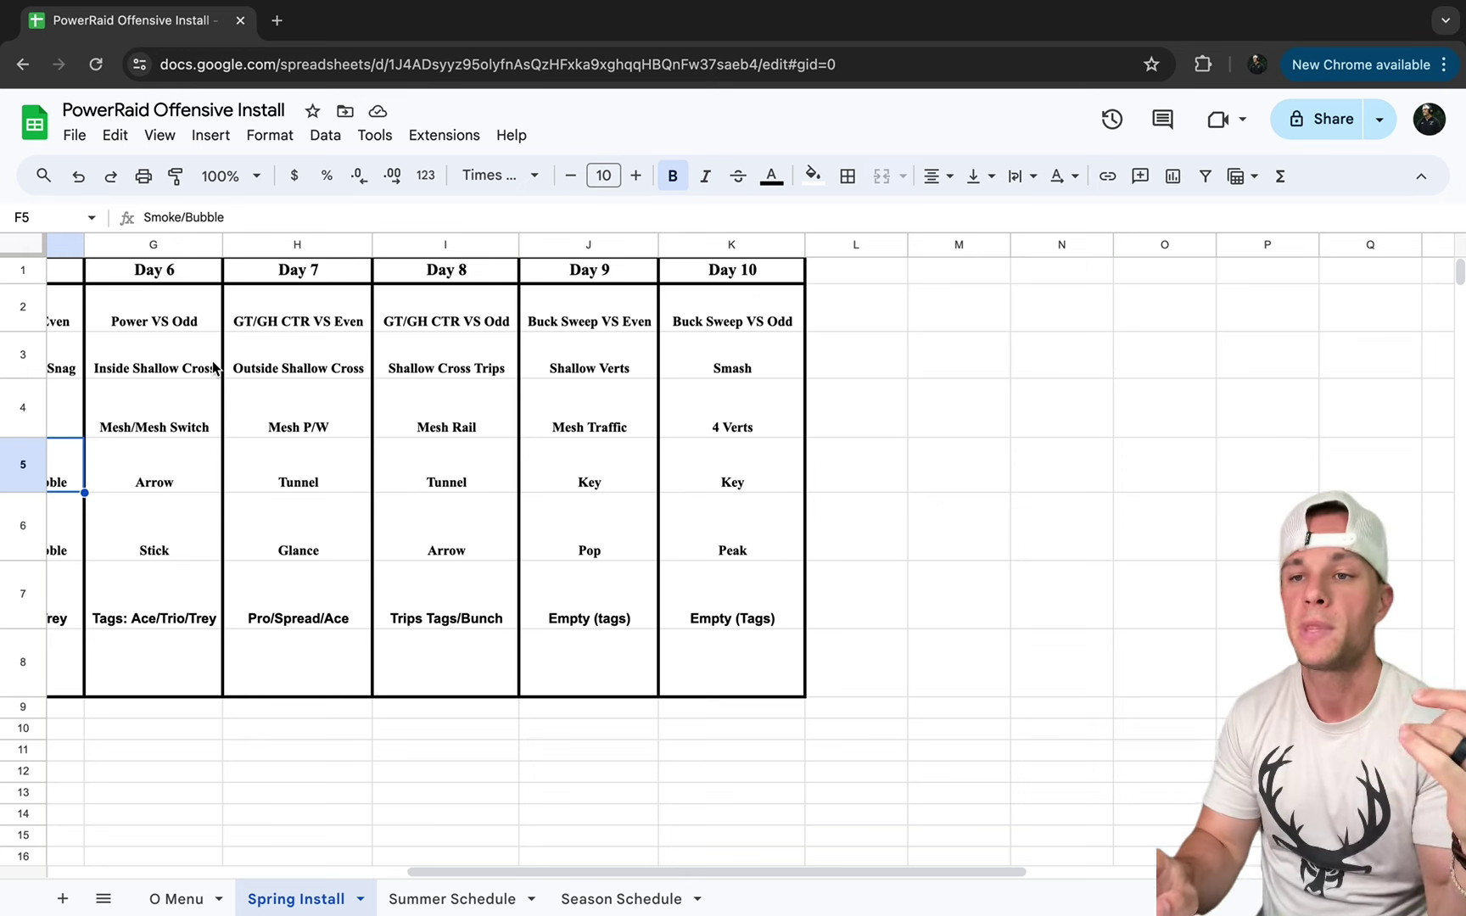
pyautogui.hscroll(-4, 213, 368)
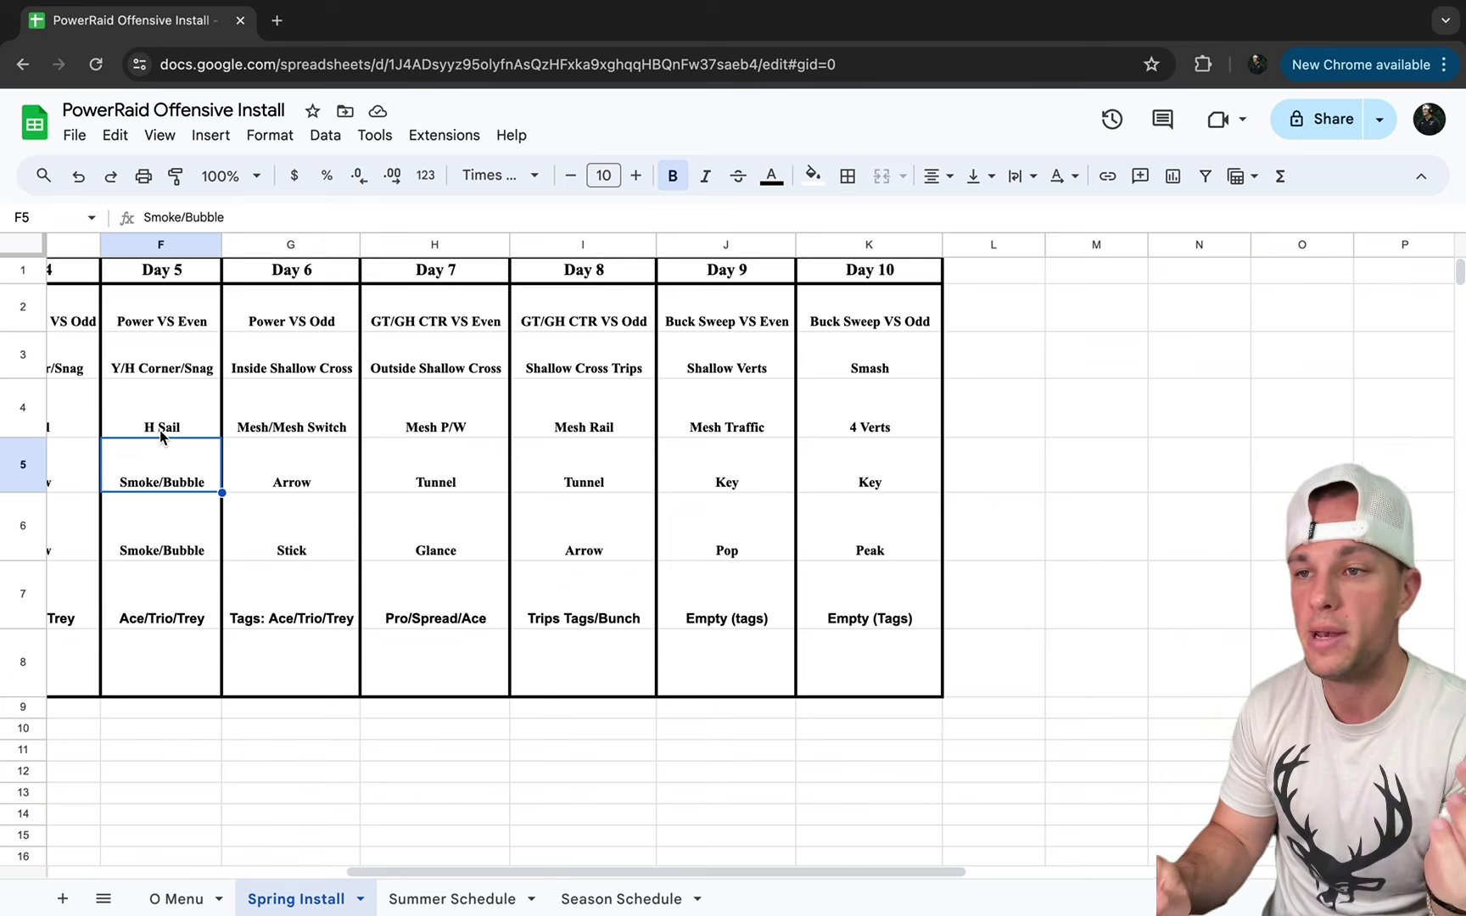
pyautogui.hscroll(3, 351, 439)
pyautogui.hscroll(2, 352, 443)
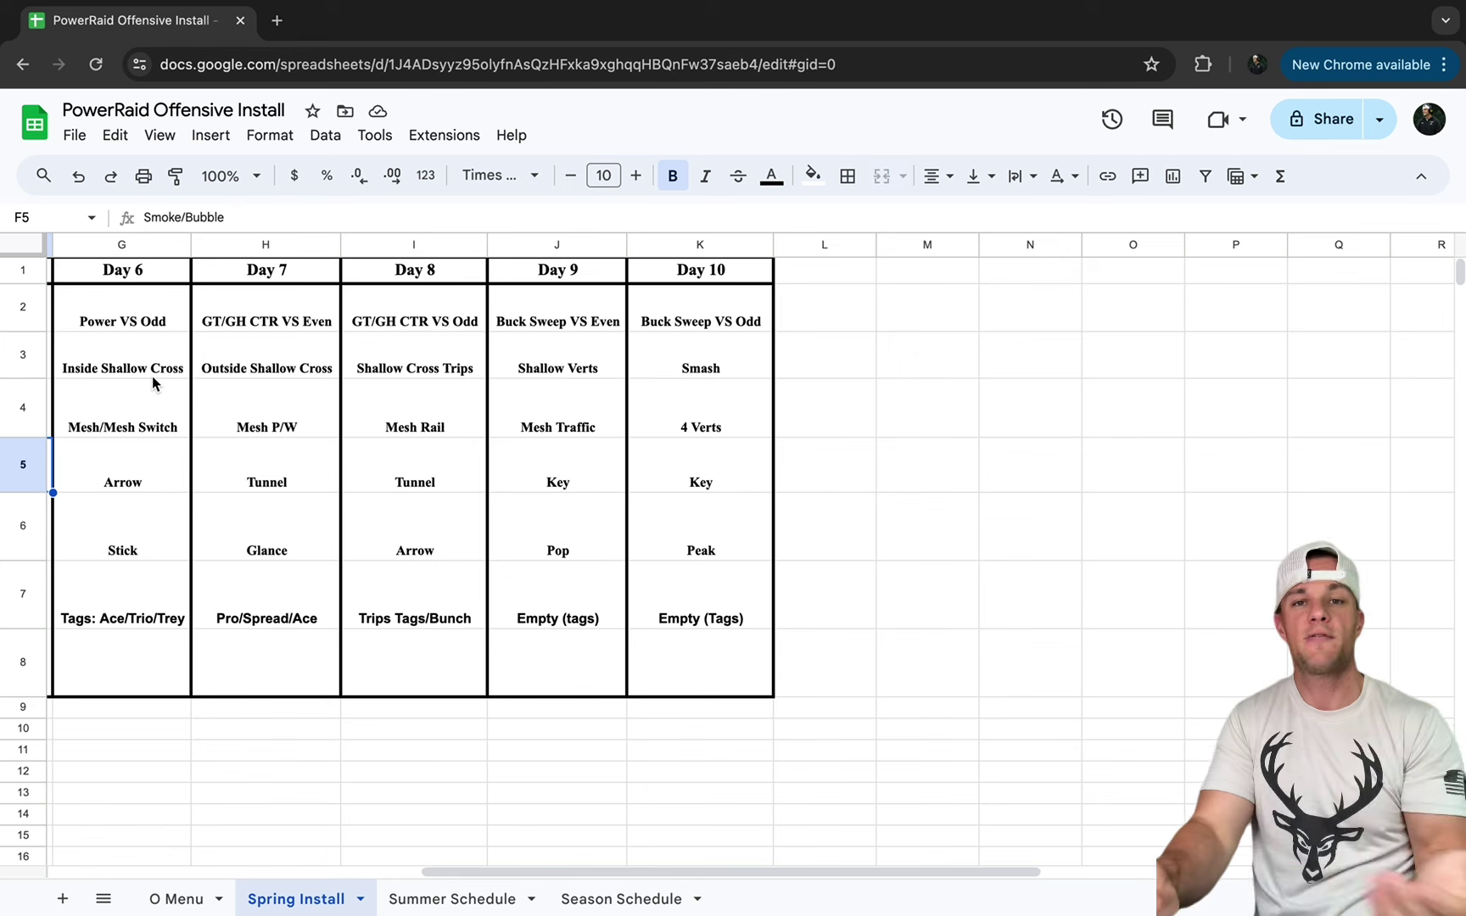
pyautogui.click(151, 421)
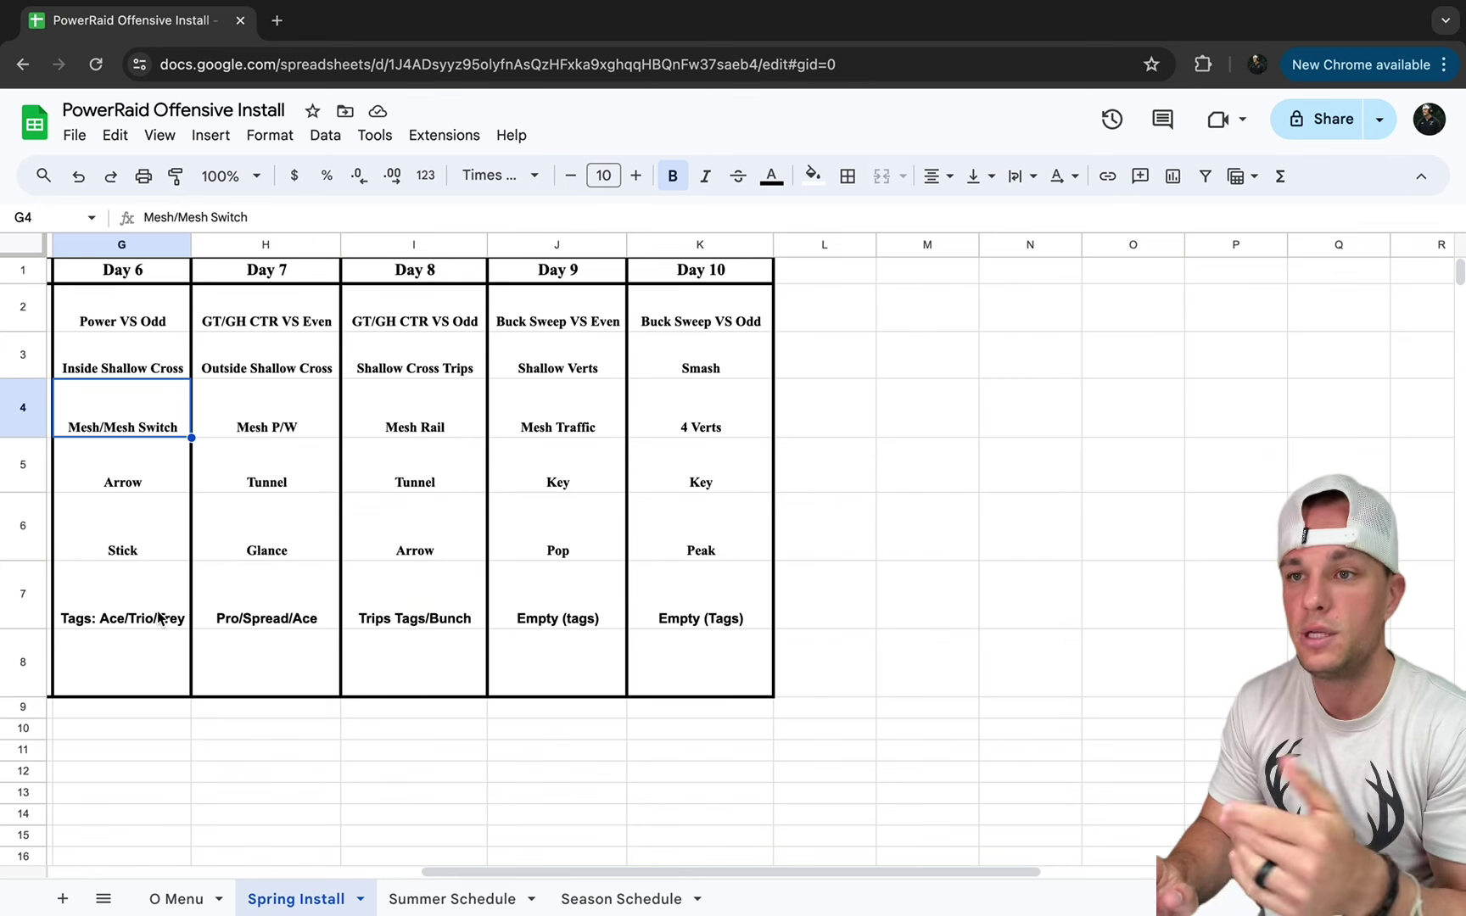
# Review Wednesday's Run, Quick, Dropback and Screen entries in the Summer Schedule sheet
pyautogui.click(472, 906)
pyautogui.click(504, 297)
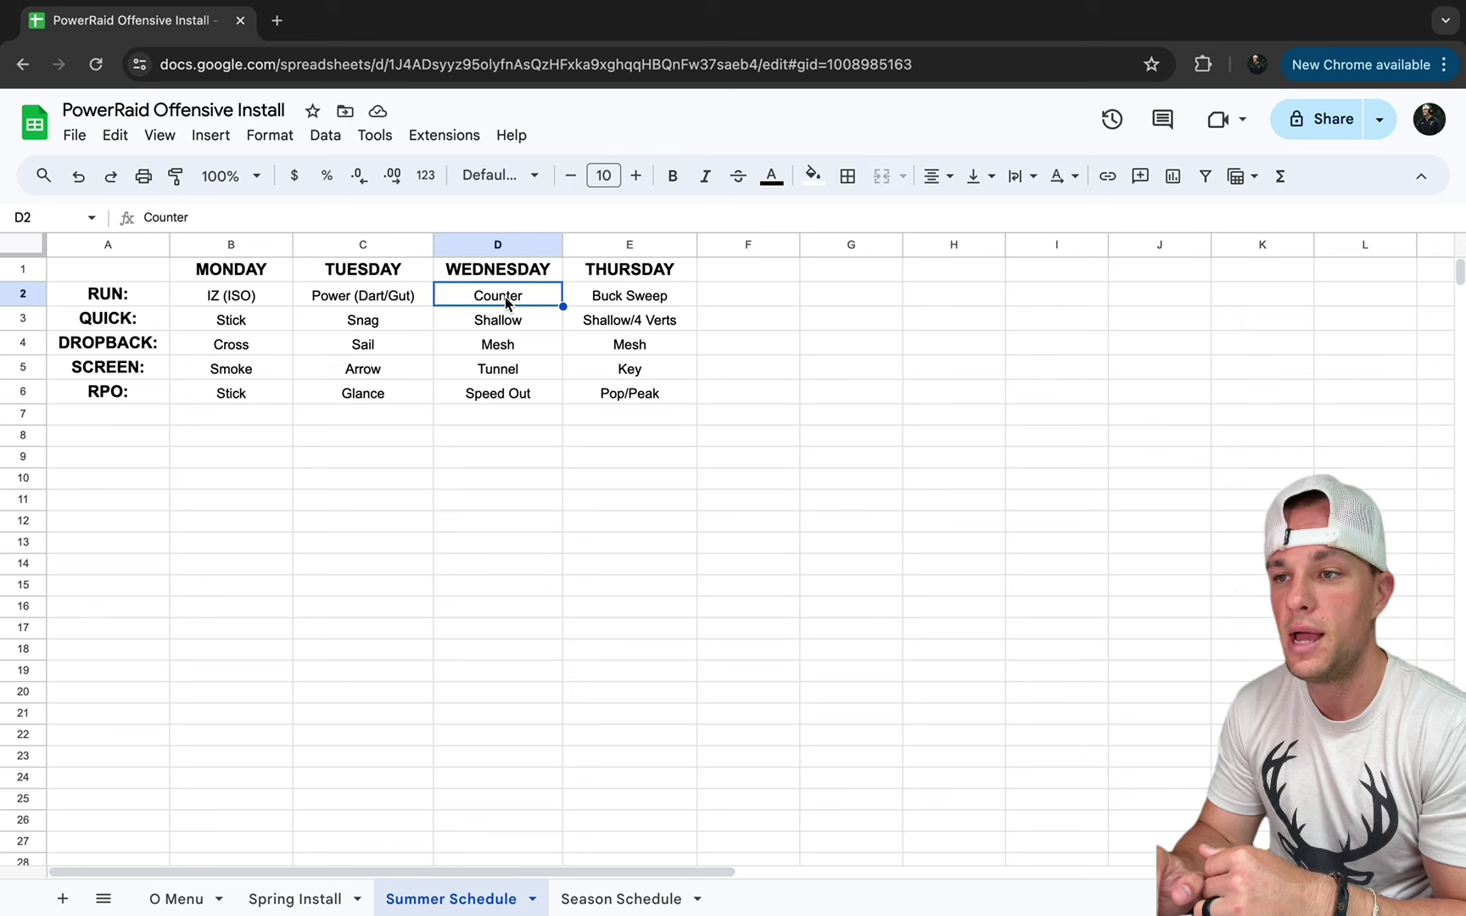
pyautogui.click(503, 320)
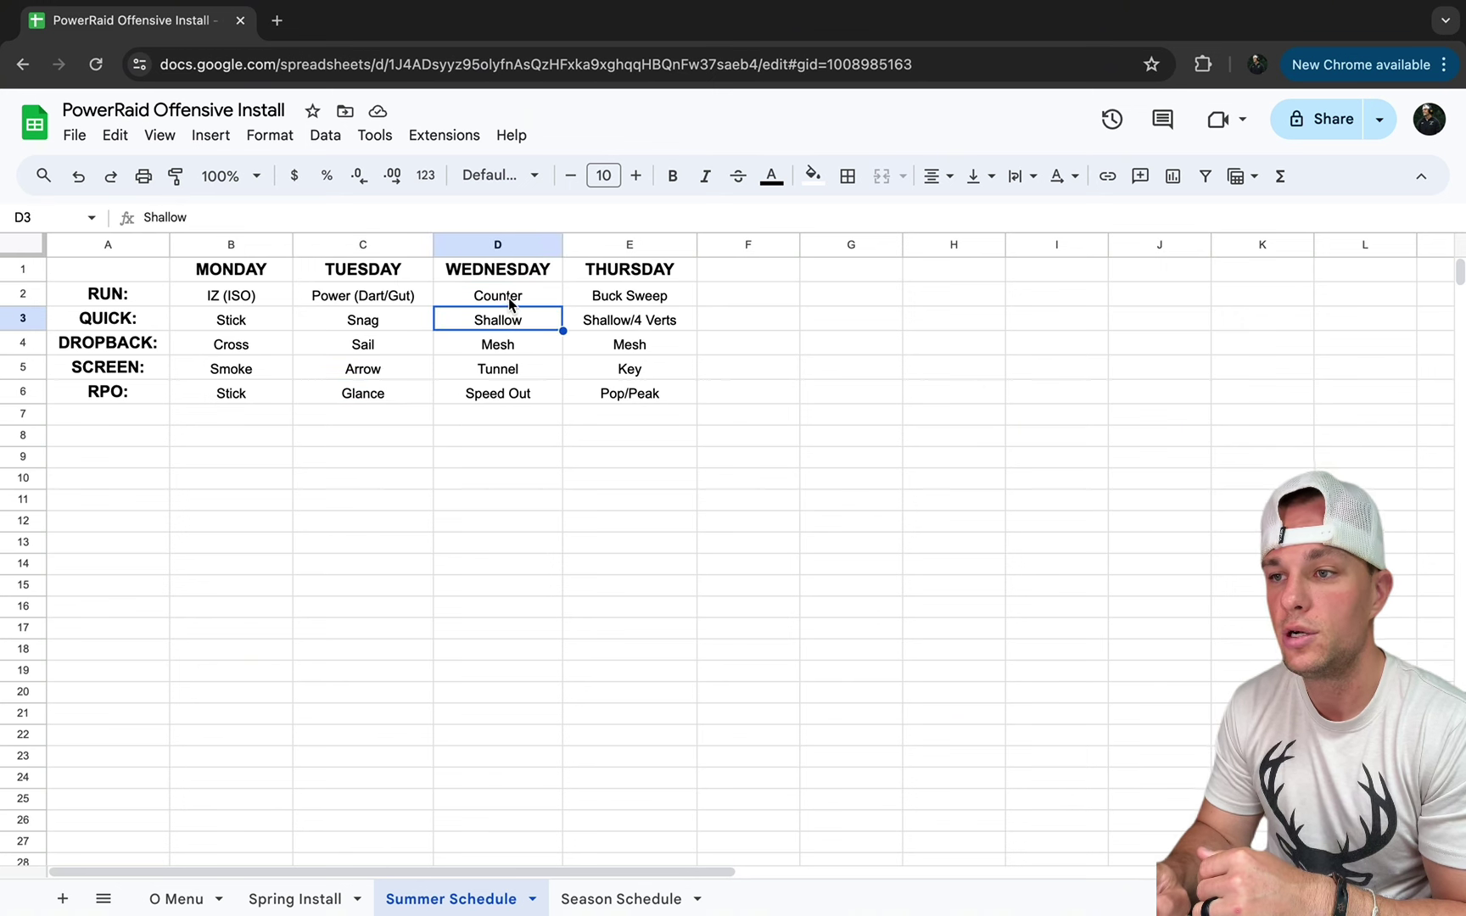
pyautogui.click(511, 302)
pyautogui.click(509, 320)
pyautogui.click(510, 351)
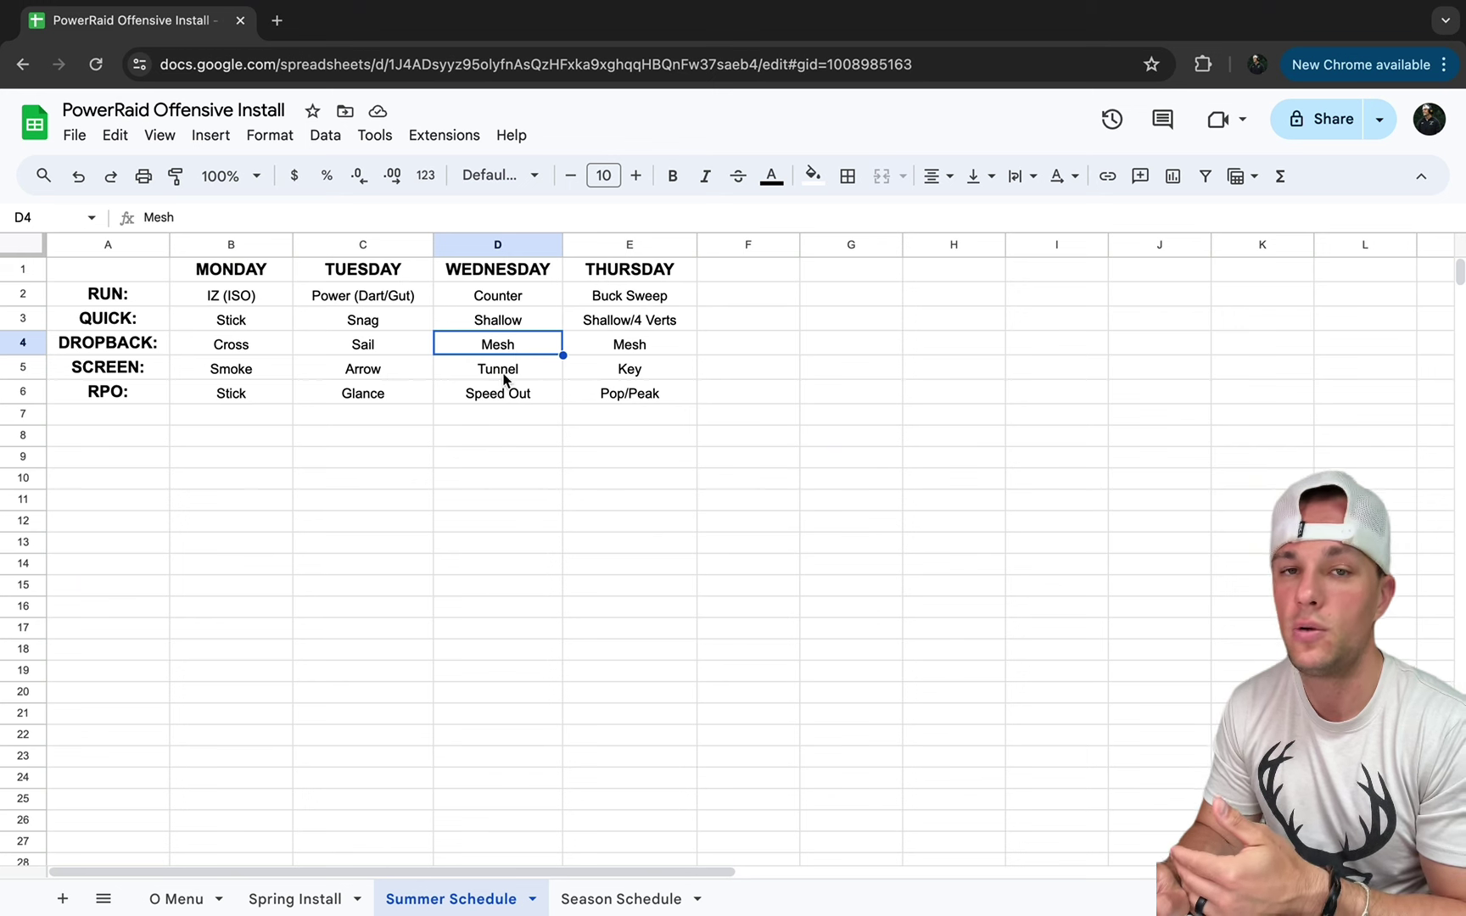
pyautogui.click(505, 373)
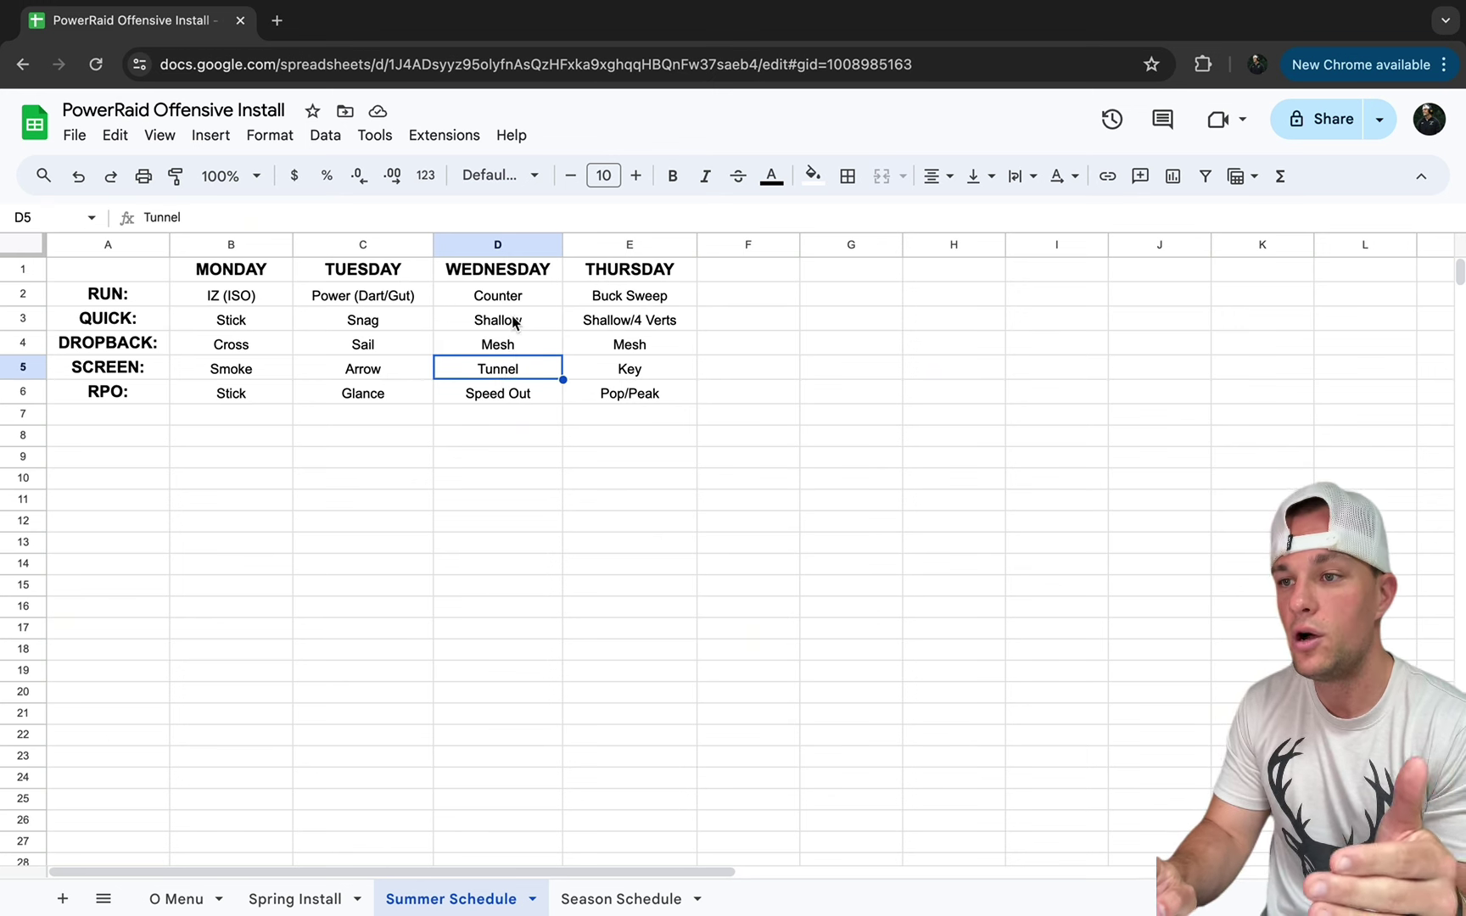
pyautogui.click(516, 322)
pyautogui.click(513, 348)
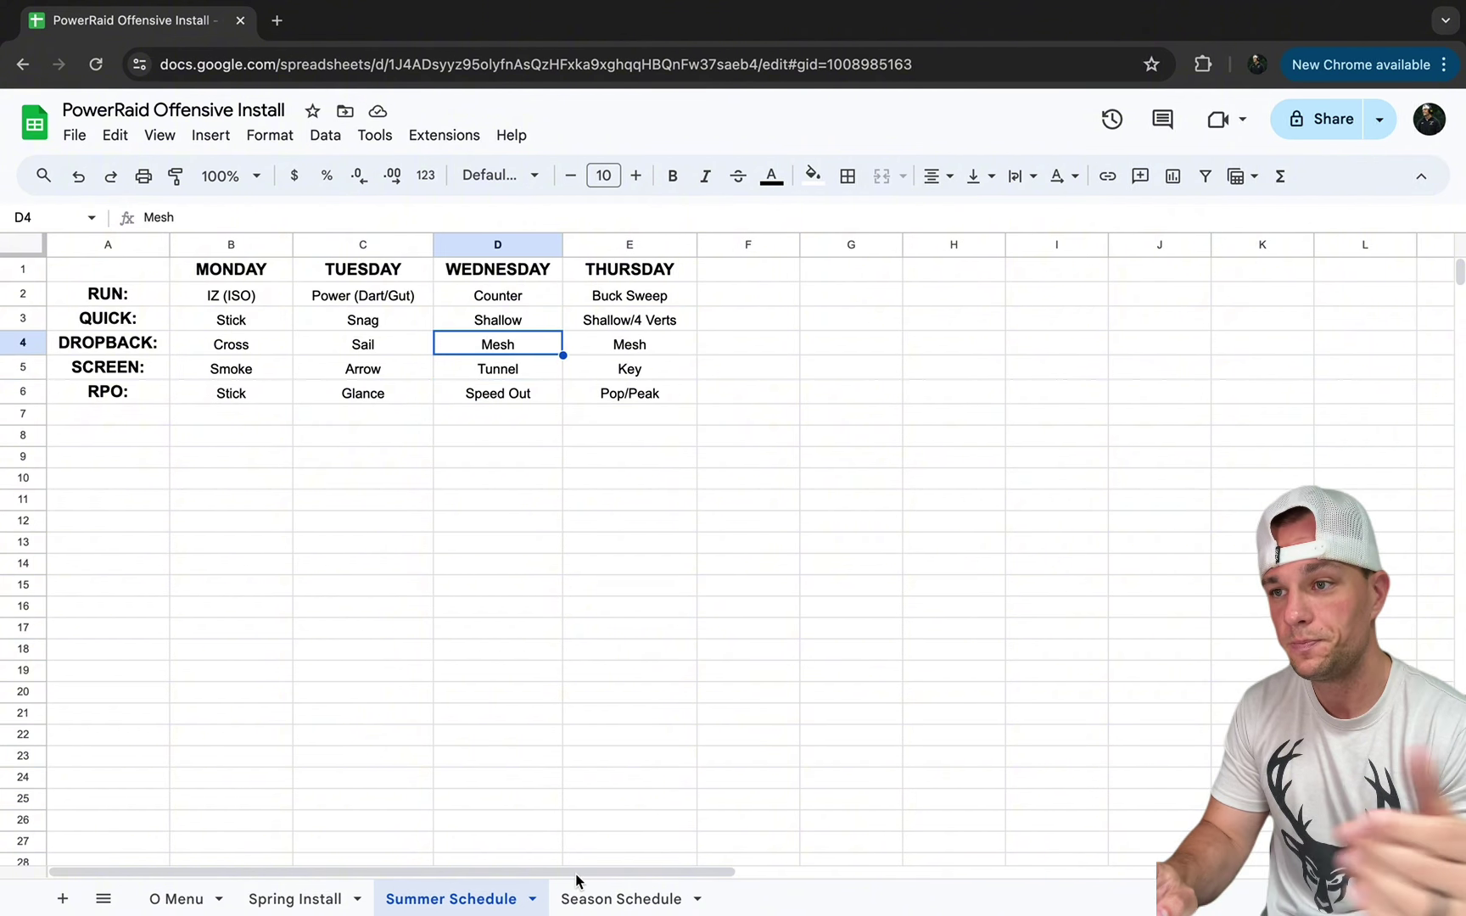
# Examine Wednesday's Quick, Dropback and Screen entries in the Season Schedule sheet and compare the screen with Tuesday's
pyautogui.click(589, 895)
pyautogui.click(516, 324)
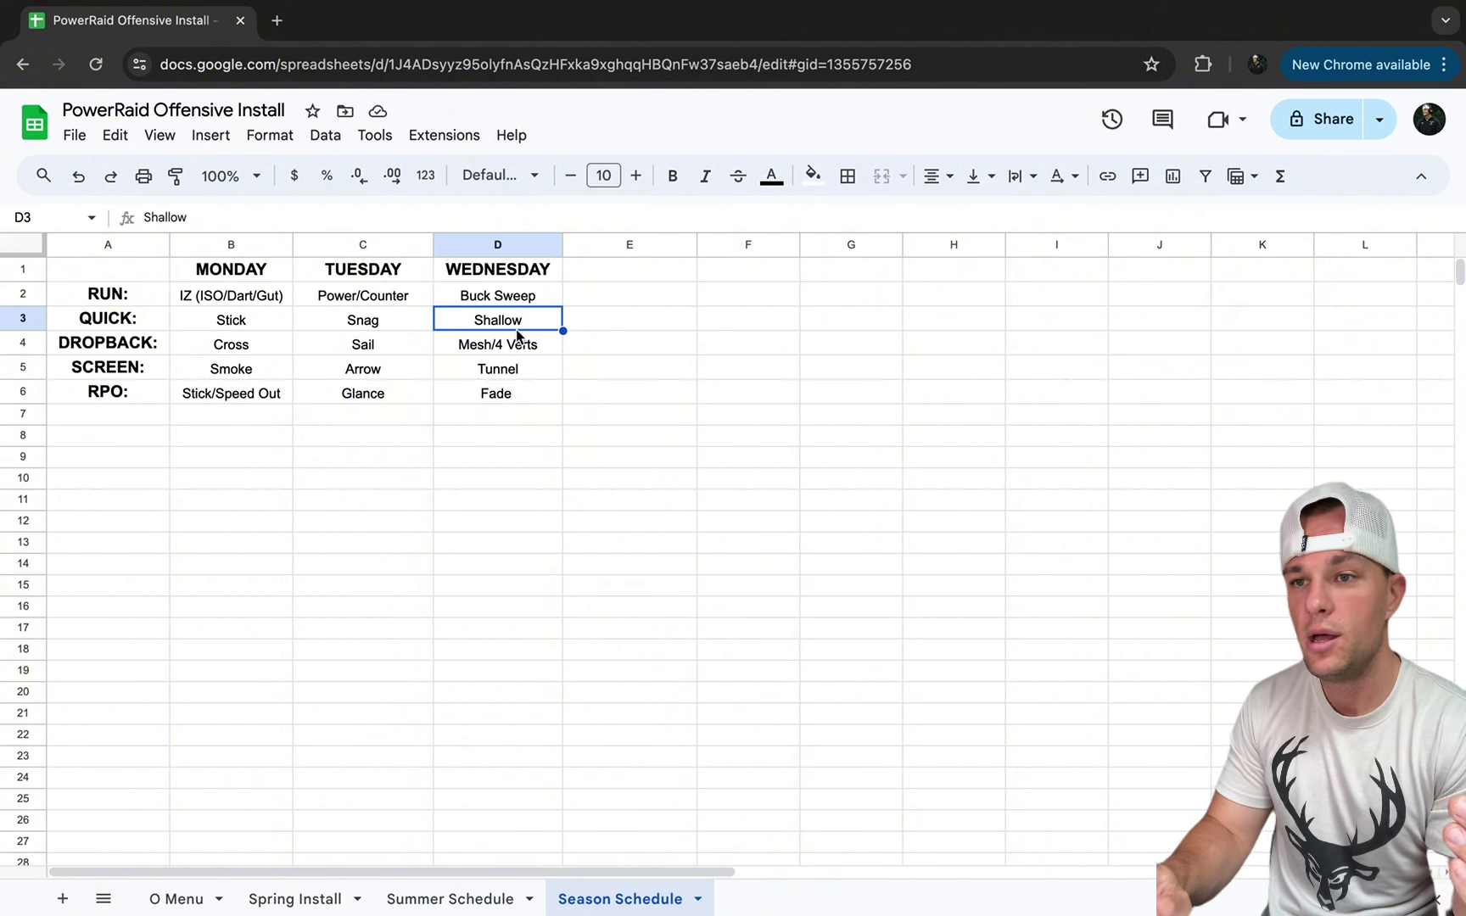
pyautogui.click(517, 344)
pyautogui.click(519, 370)
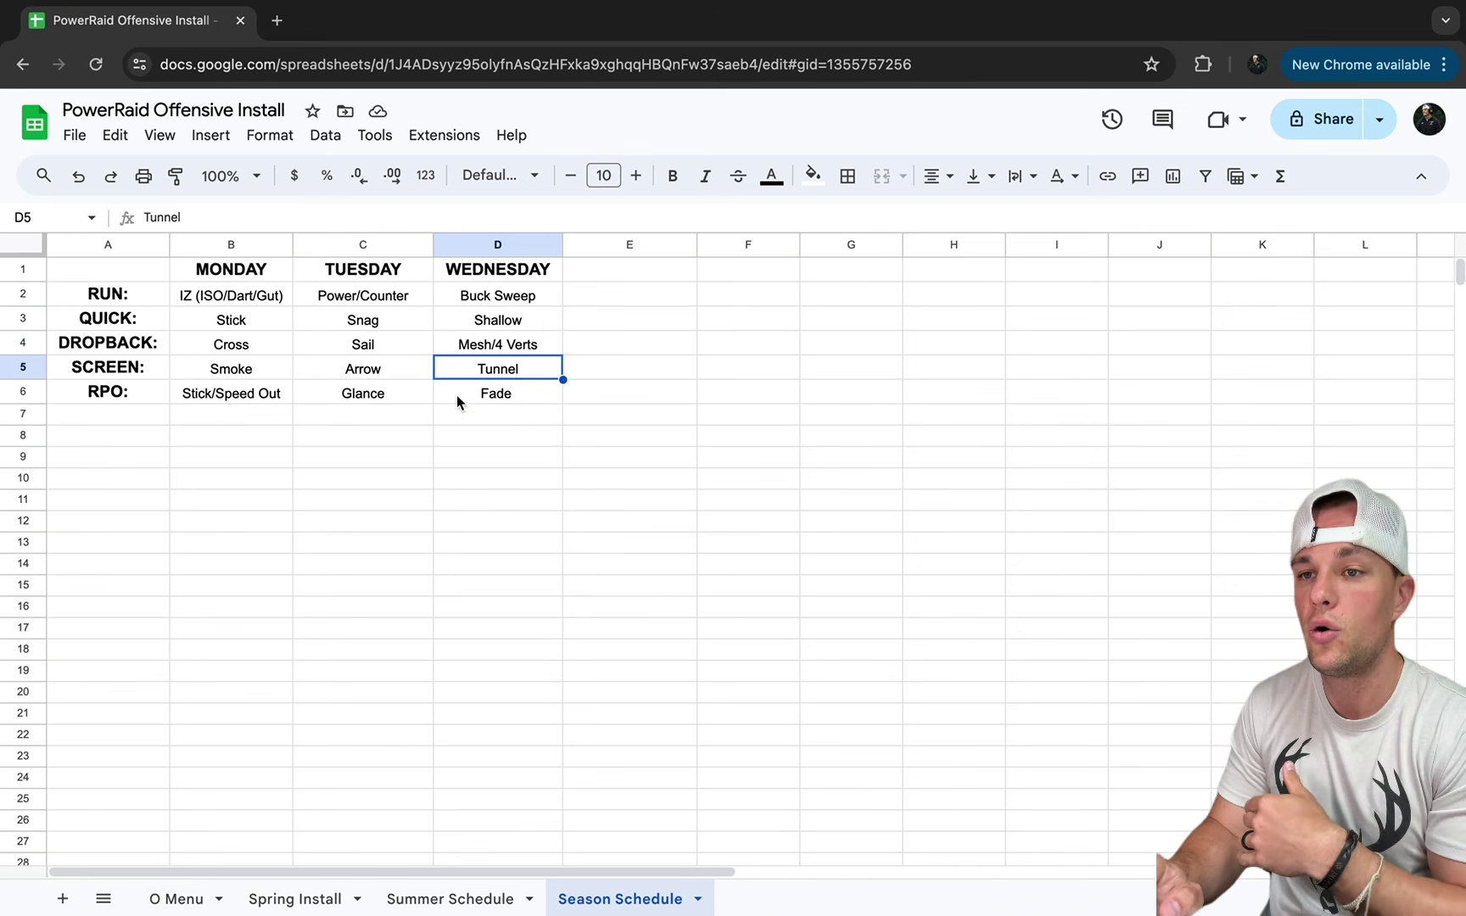
pyautogui.click(366, 374)
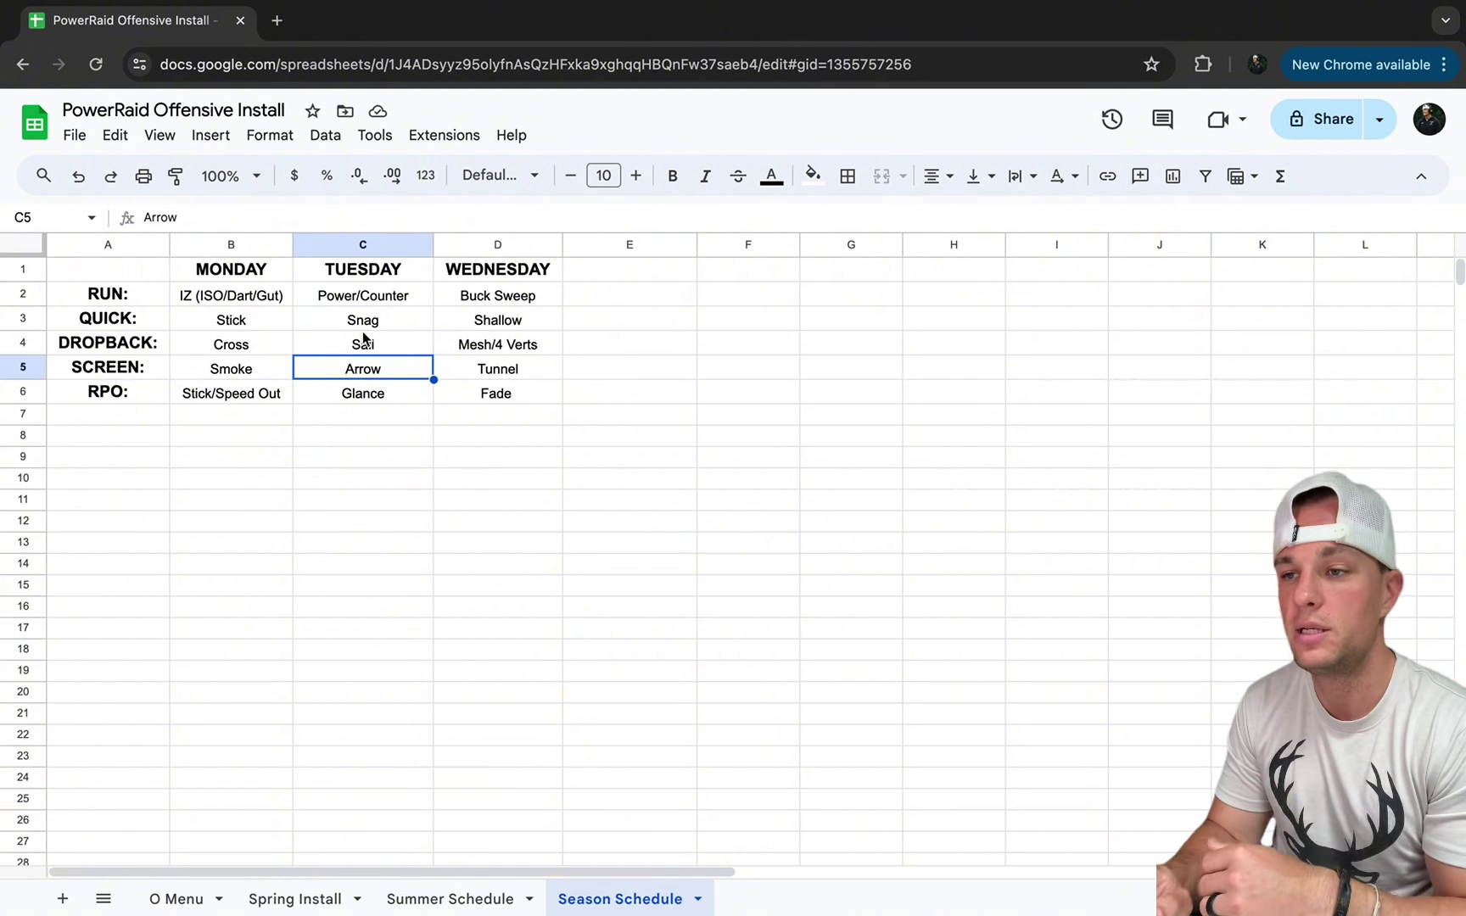
pyautogui.click(479, 373)
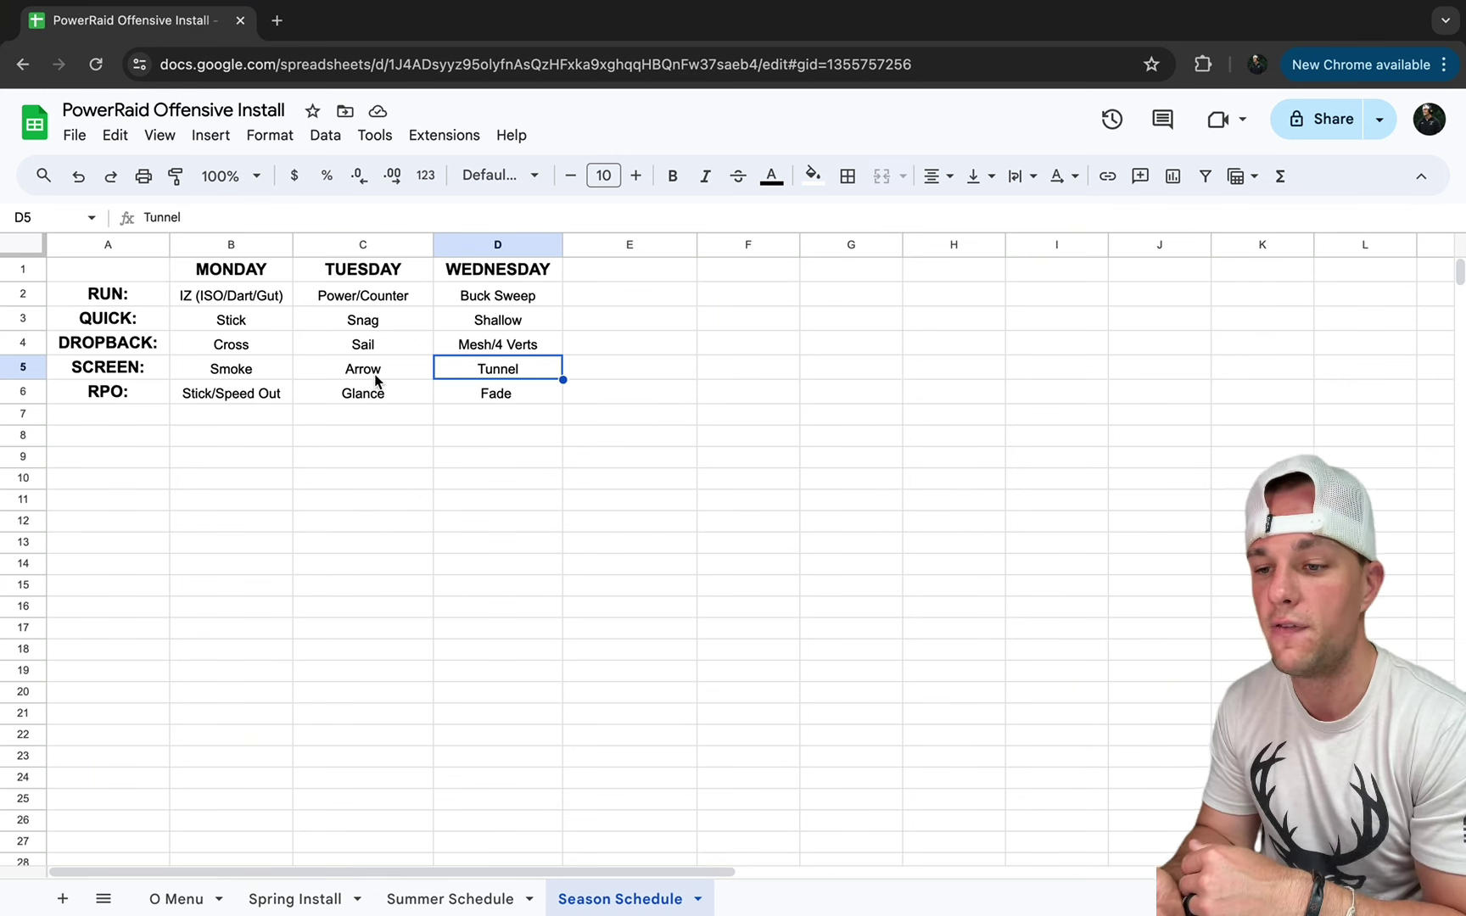
# Check the Summer Schedule sheet, then compare the Screen and RPO entries for Tuesday and Monday in the Season Schedule sheet
pyautogui.click(433, 901)
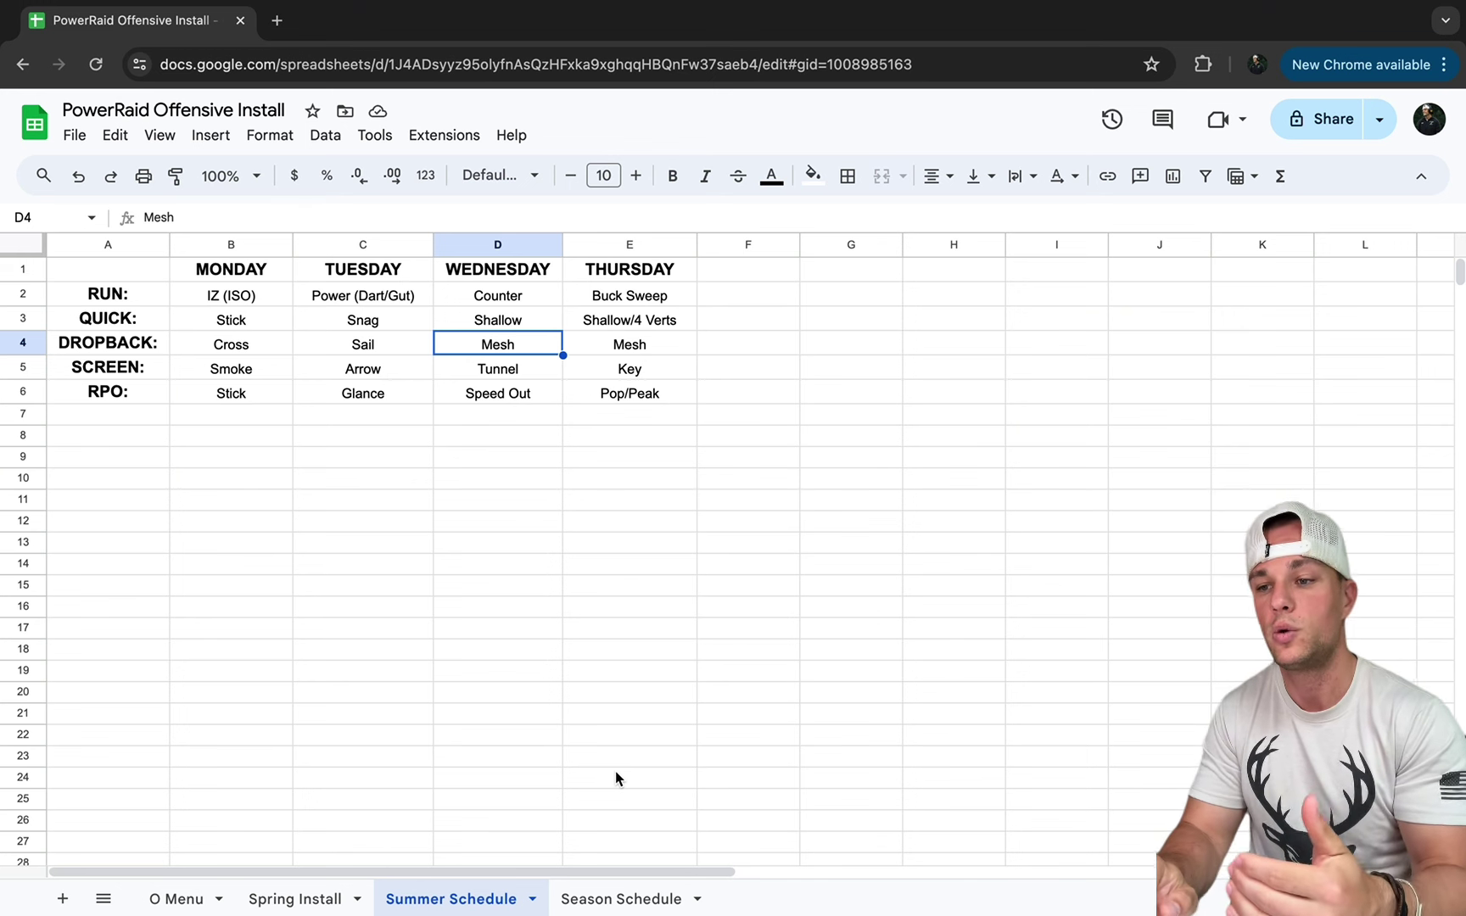
pyautogui.click(622, 896)
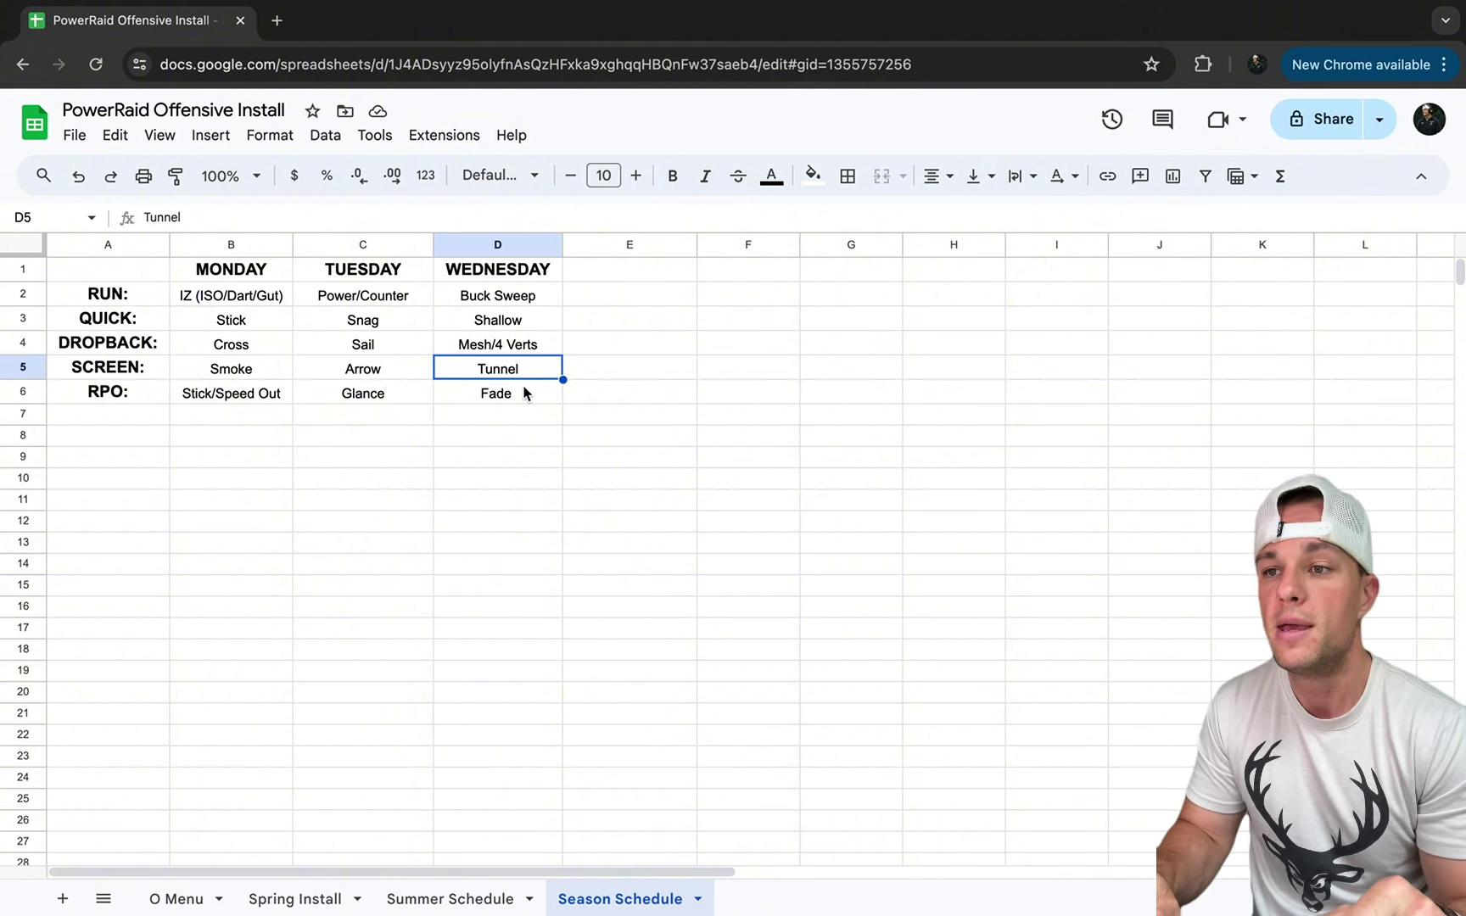
pyautogui.click(385, 372)
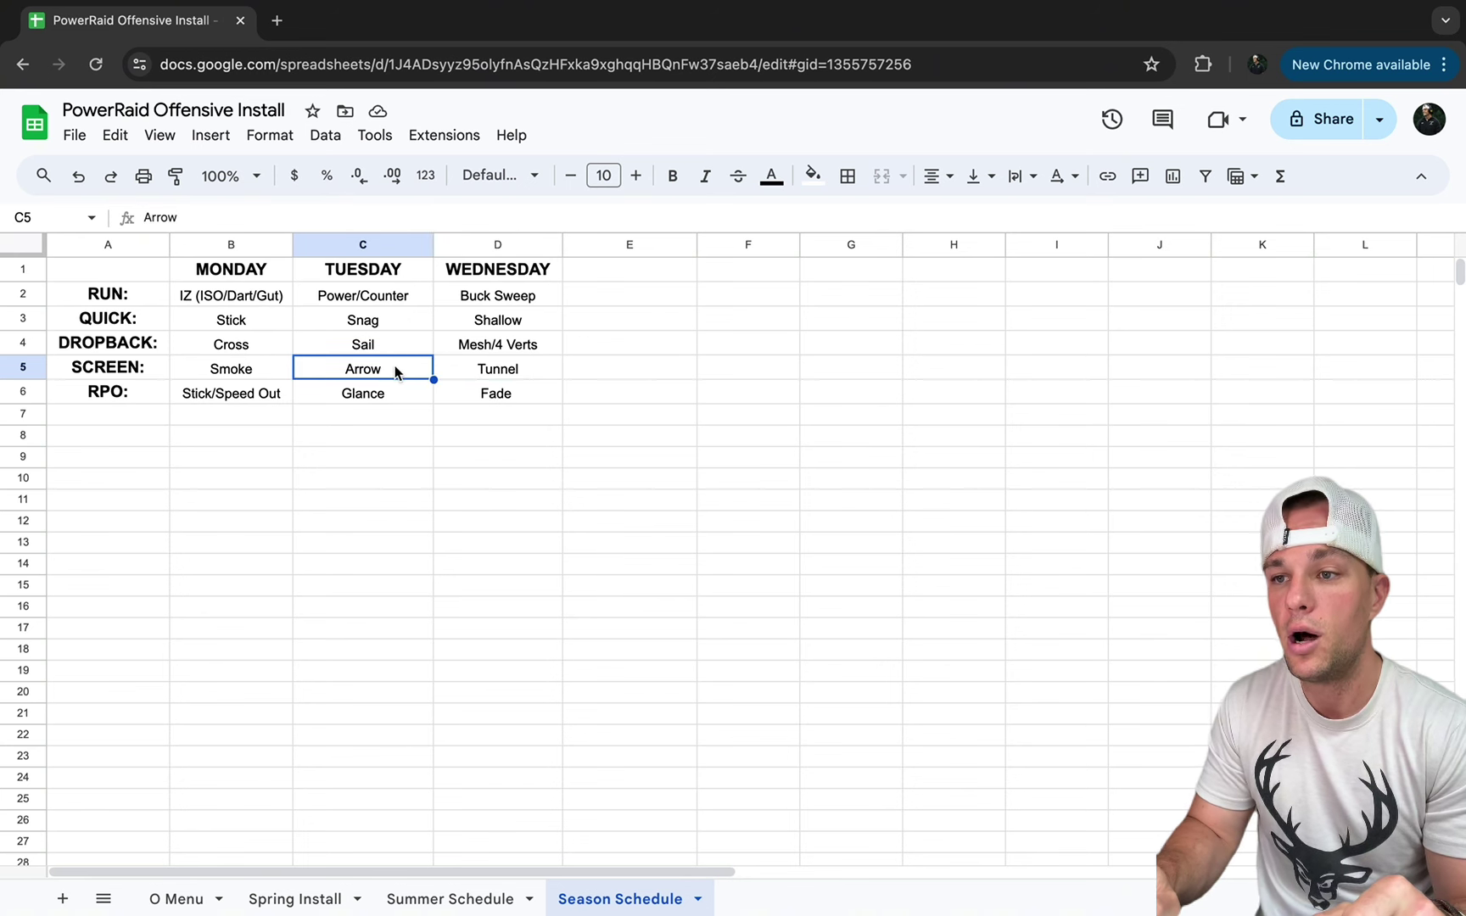
pyautogui.click(393, 385)
pyautogui.click(393, 374)
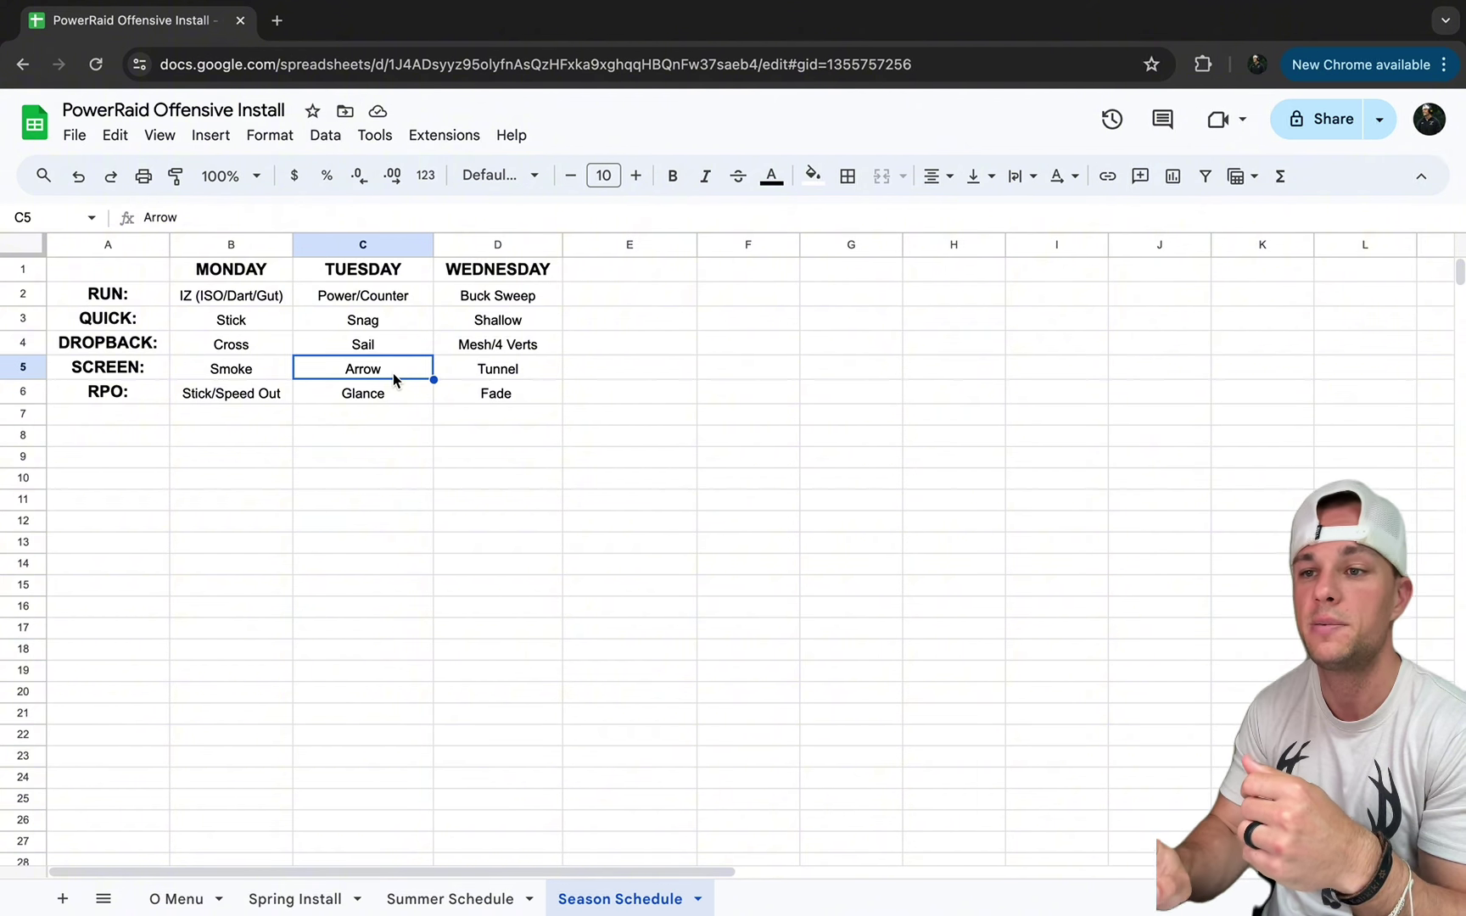
pyautogui.click(264, 374)
pyautogui.click(262, 397)
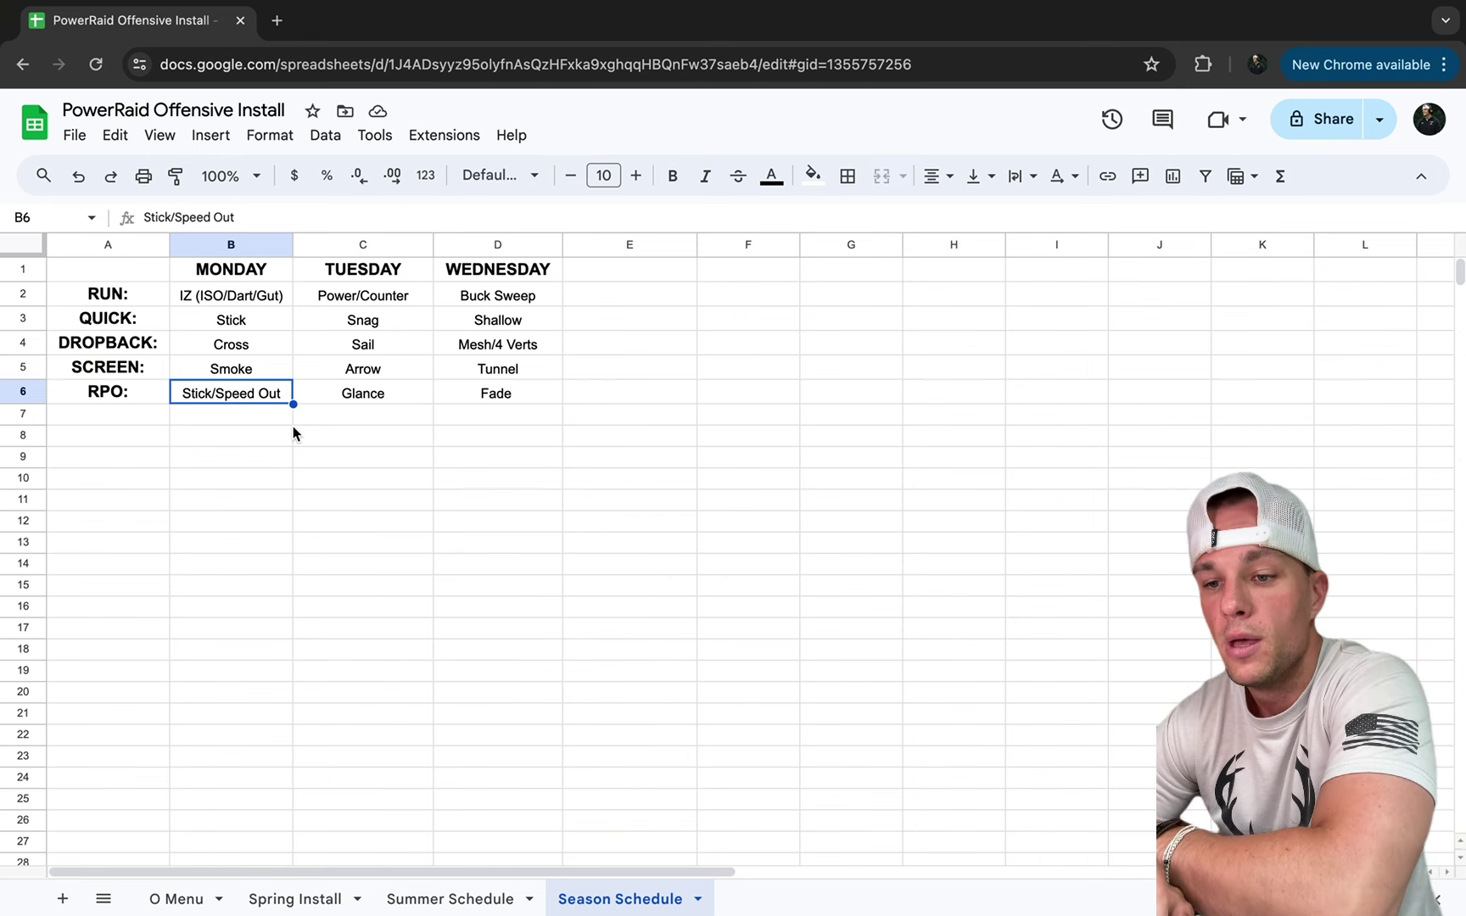
# Review the Day 6 Quick Game and Drop Back entries and Day 7's Quick Game, Drop Back and Screen entries in the Spring Install sheet
pyautogui.click(297, 901)
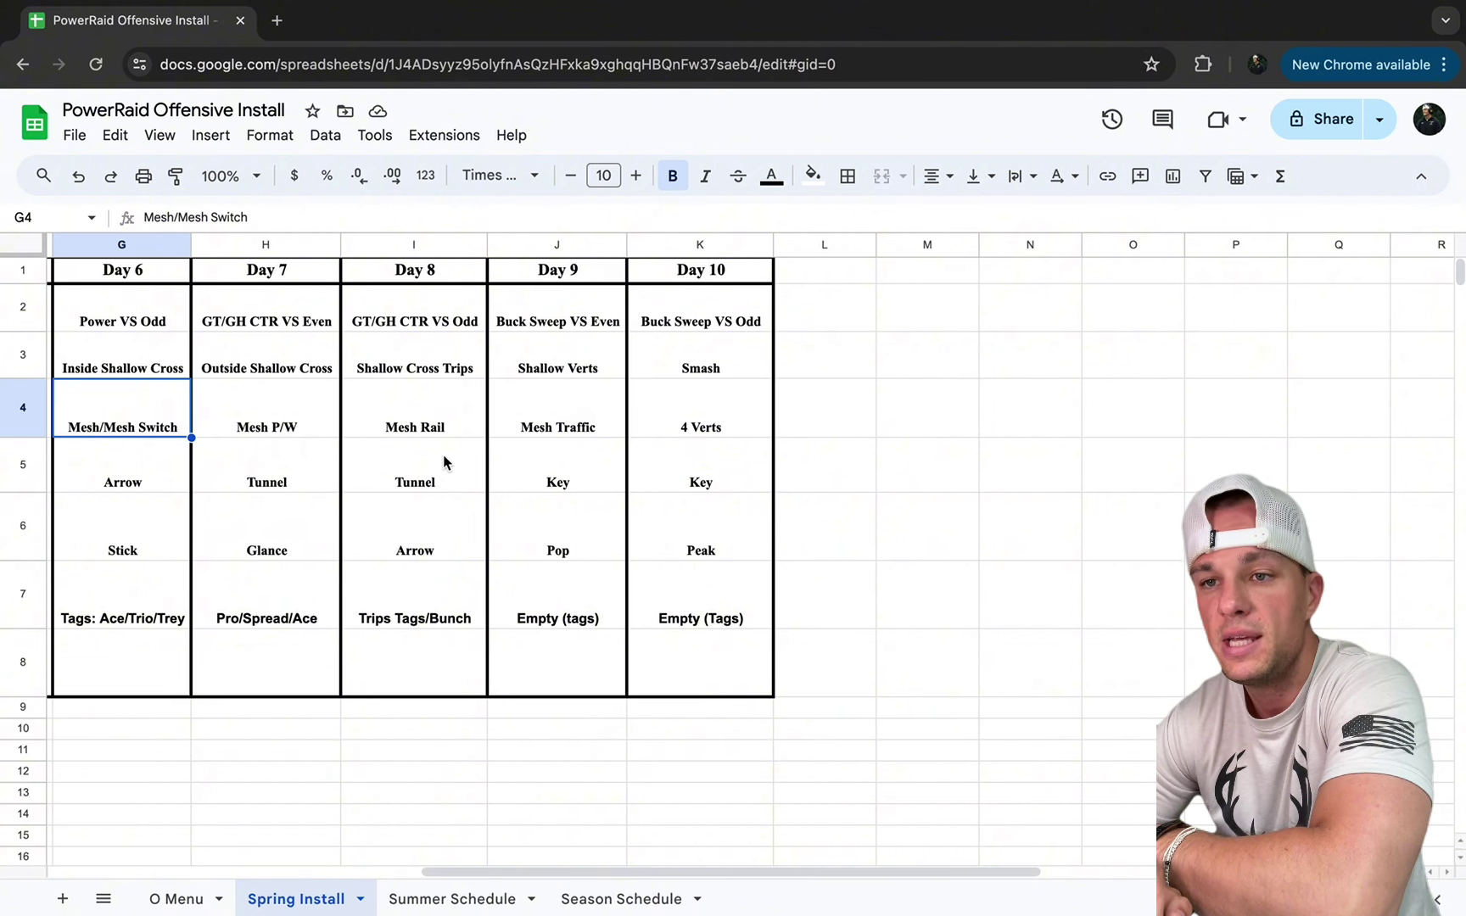
pyautogui.click(133, 371)
pyautogui.click(135, 420)
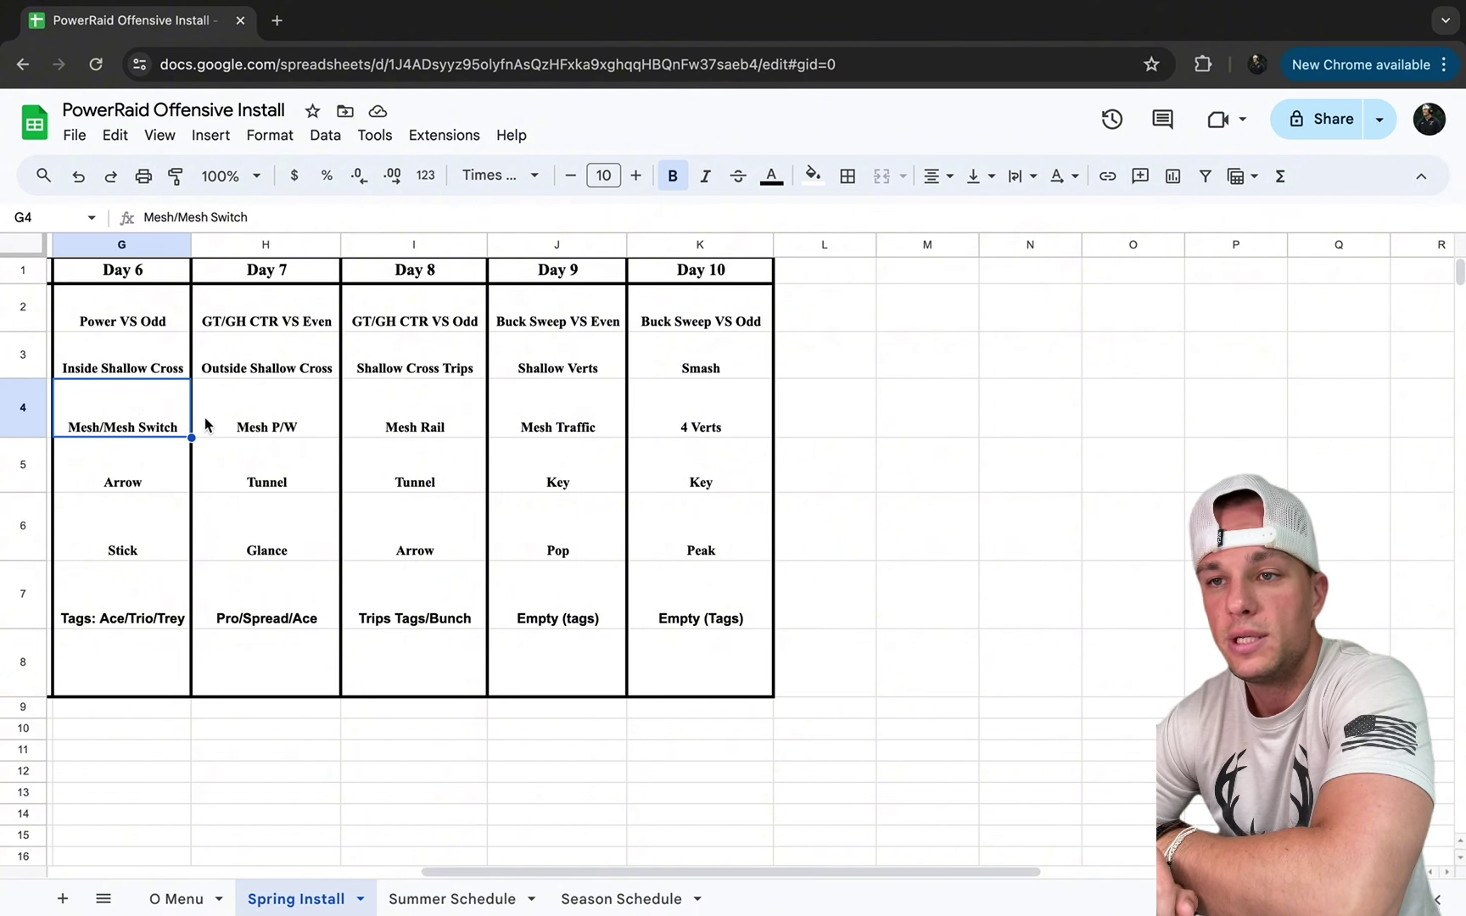
pyautogui.hscroll(2, 332, 437)
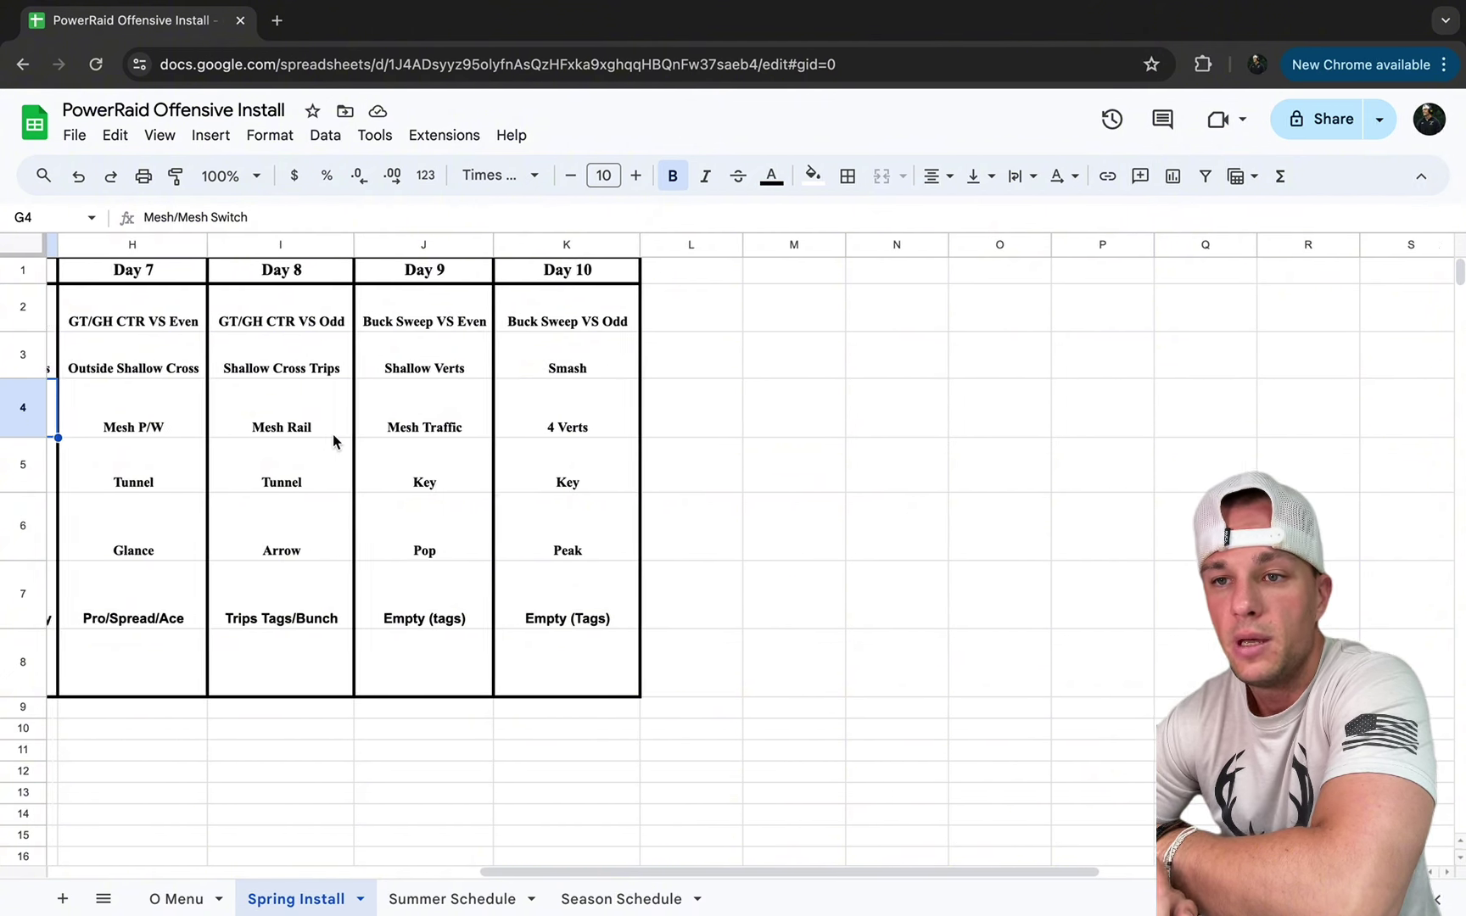
pyautogui.click(119, 361)
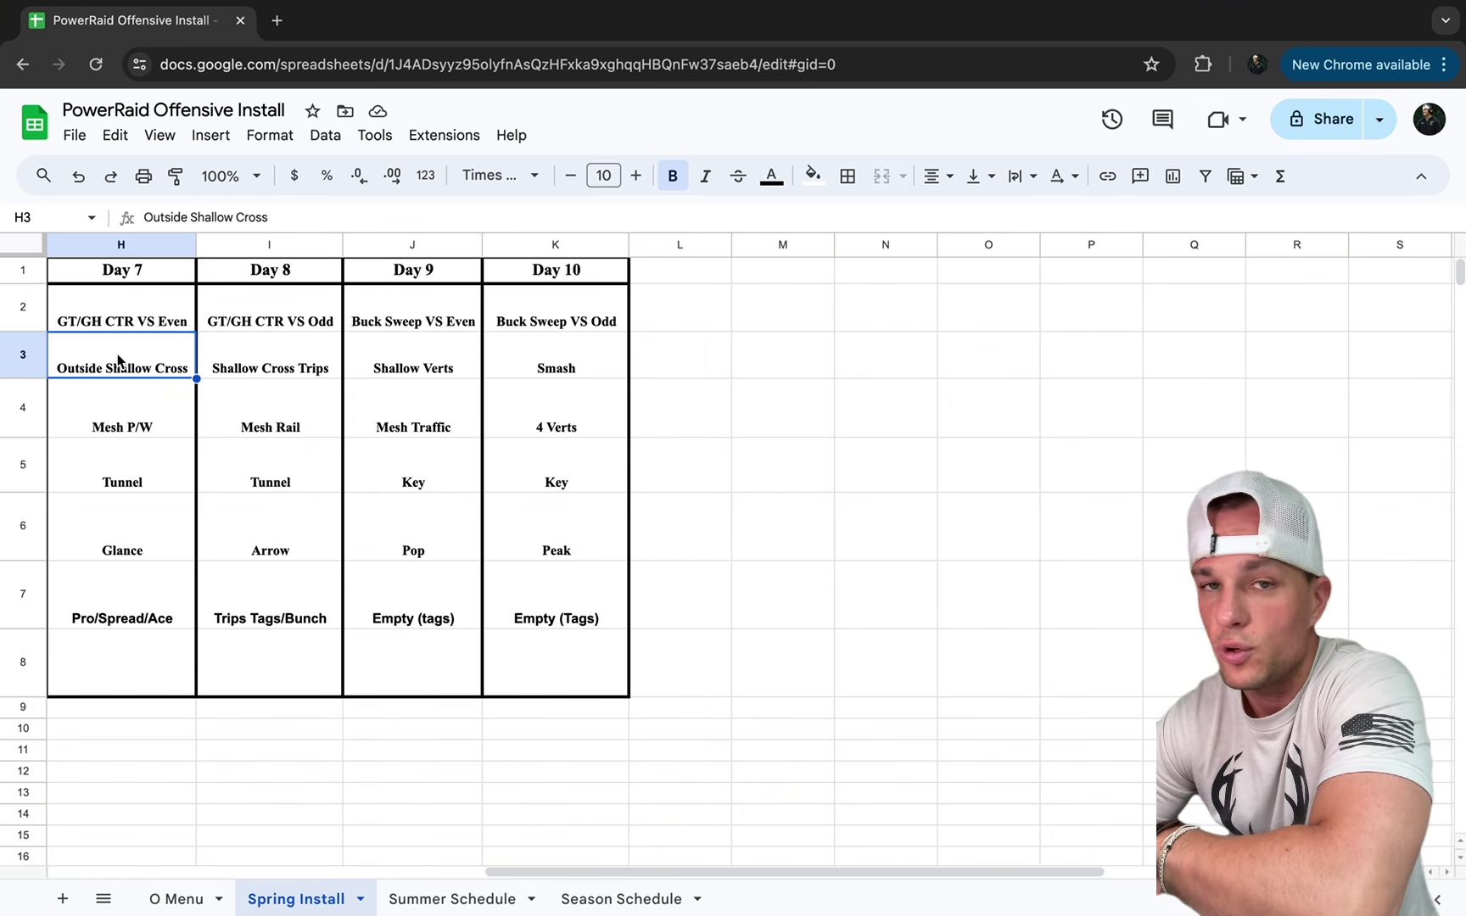
pyautogui.click(151, 425)
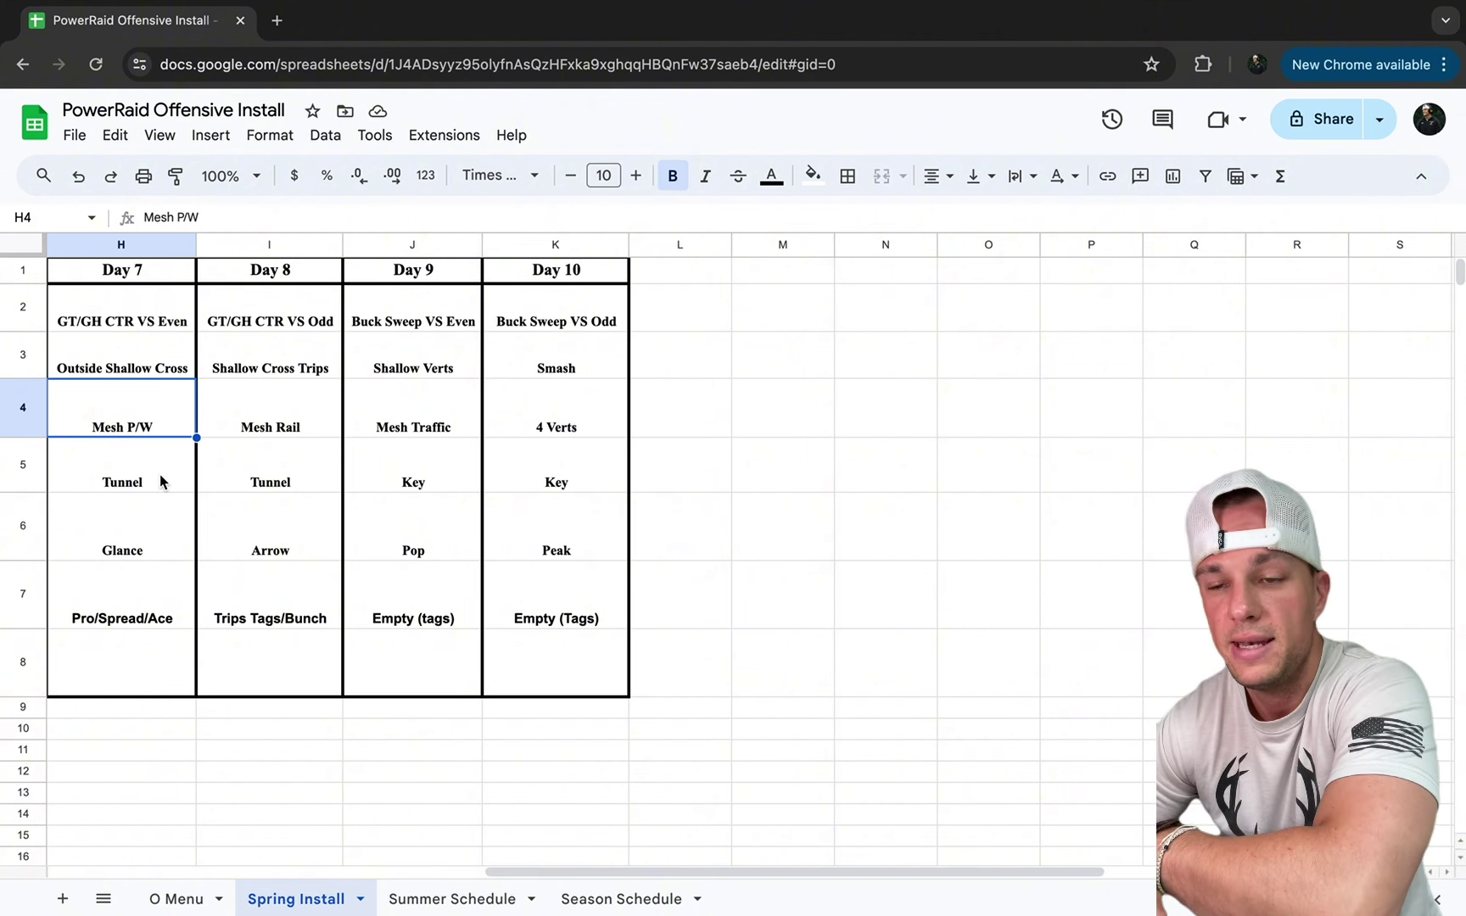
pyautogui.click(160, 480)
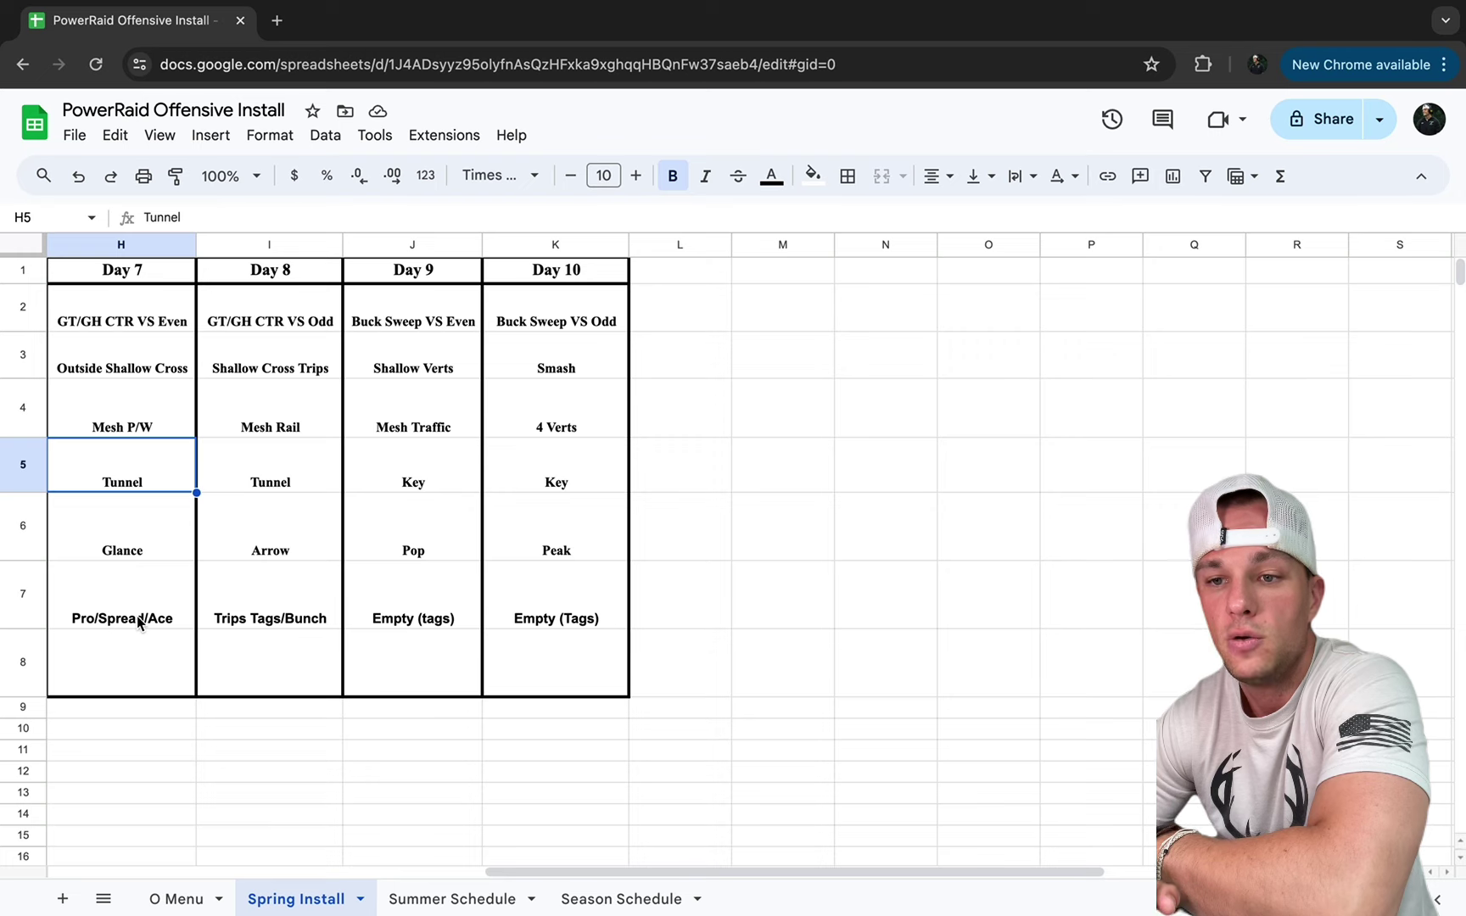
# Compare the Formations entries from Day 3 through Day 8 in the Spring Install sheet
pyautogui.hscroll(-3, 136, 615)
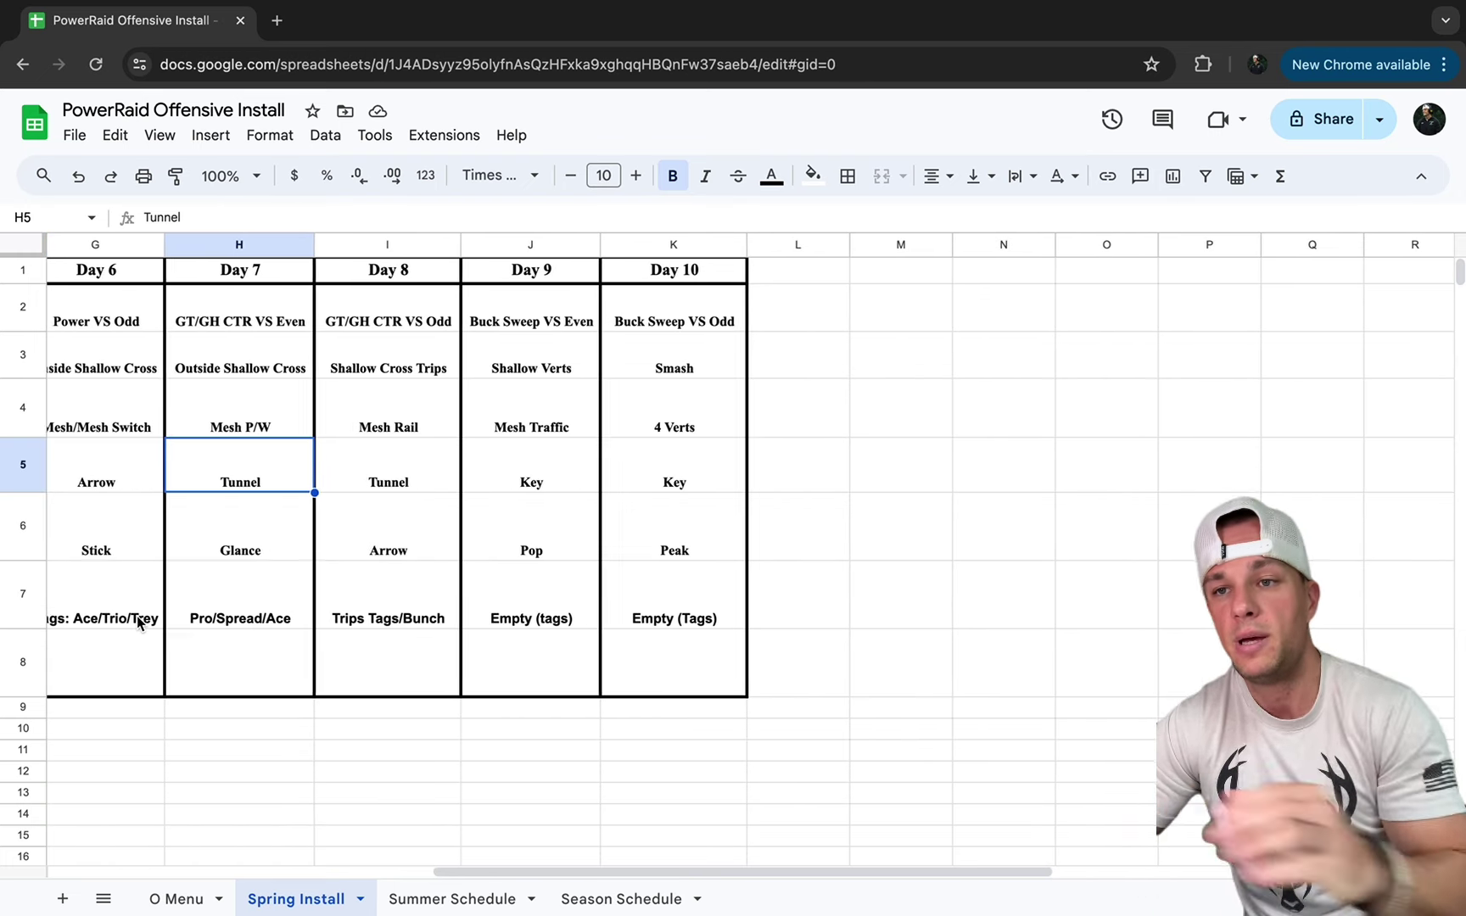
pyautogui.hscroll(-3, 136, 620)
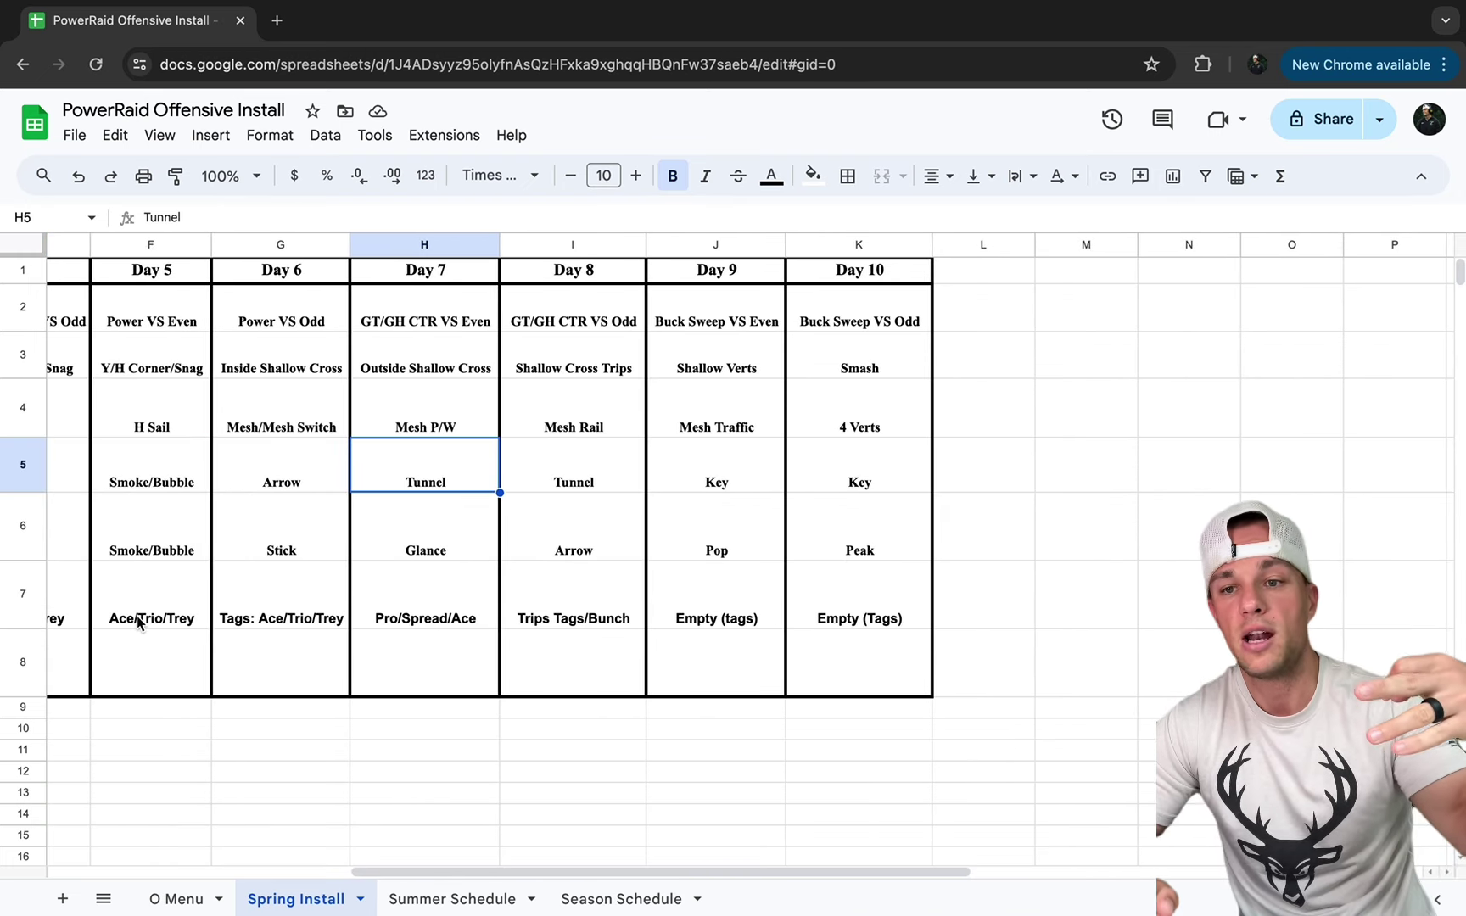
pyautogui.hscroll(-3, 137, 621)
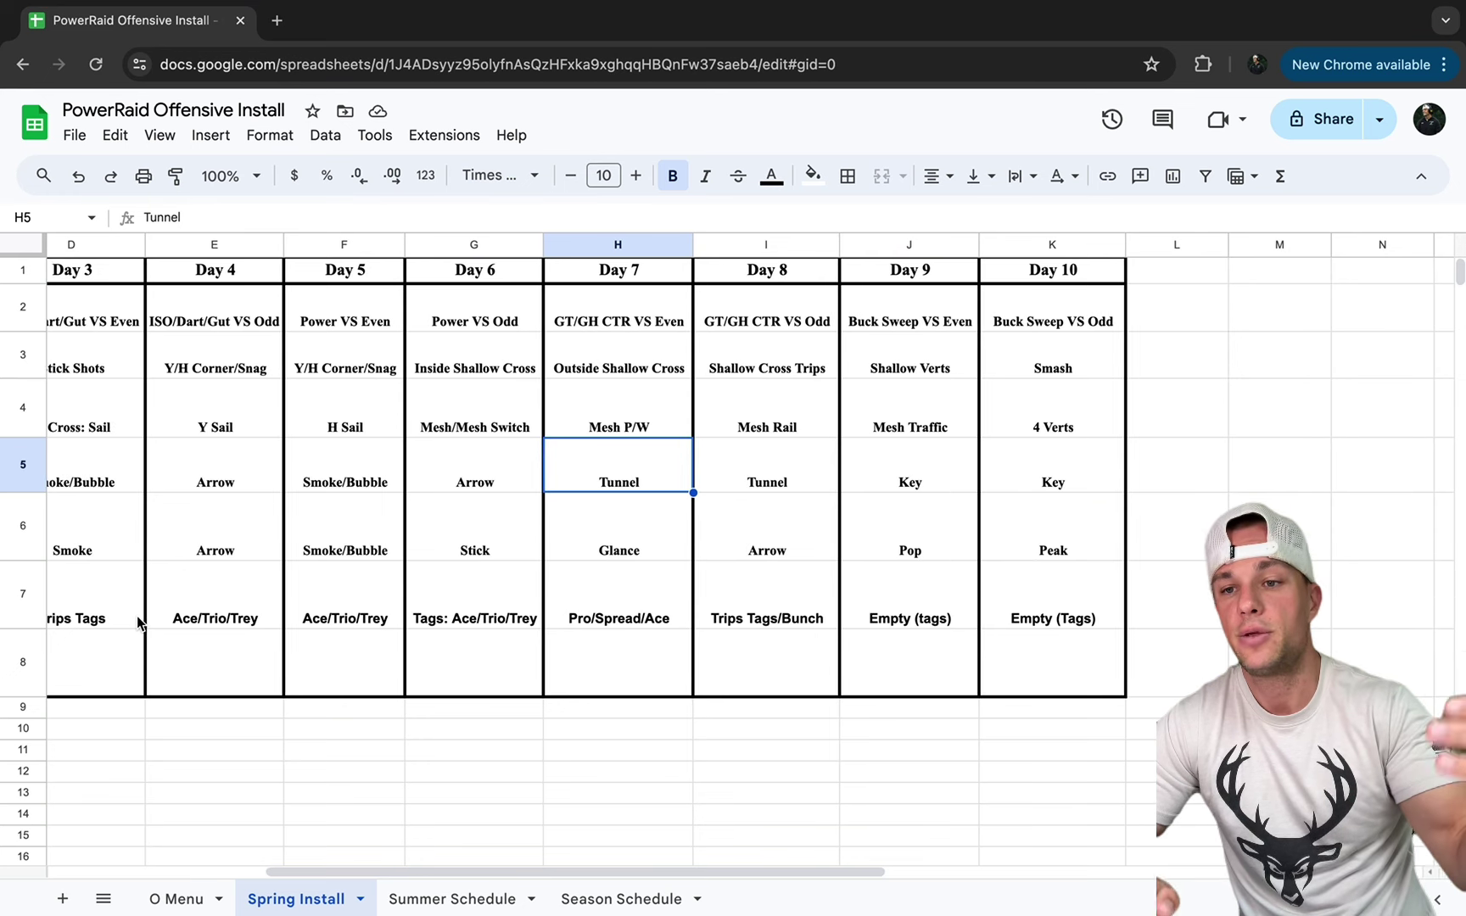
pyautogui.hscroll(3, 347, 651)
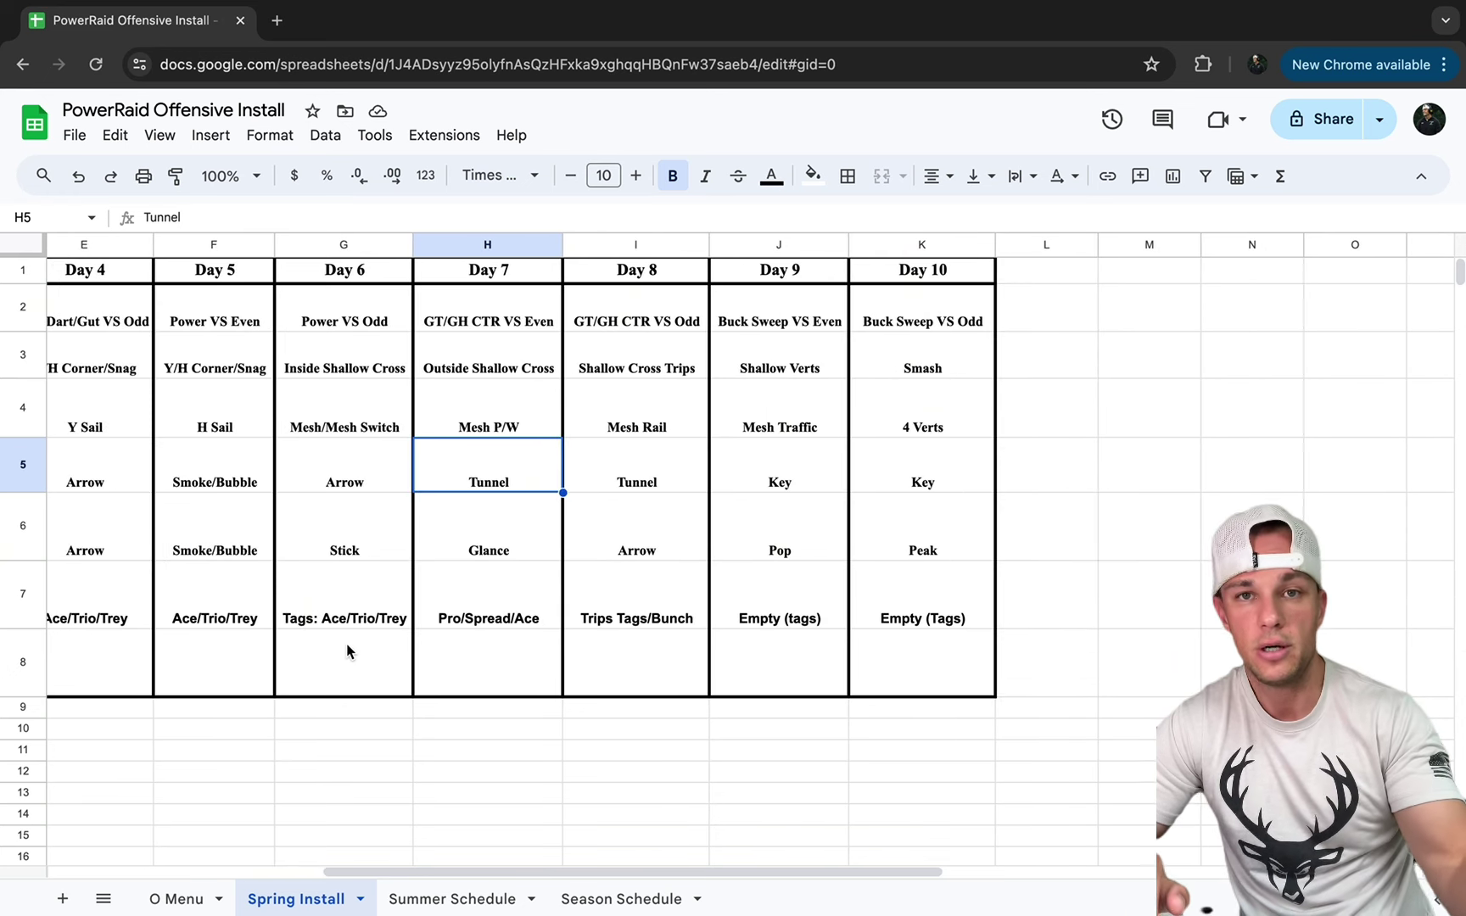
pyautogui.hscroll(5, 346, 644)
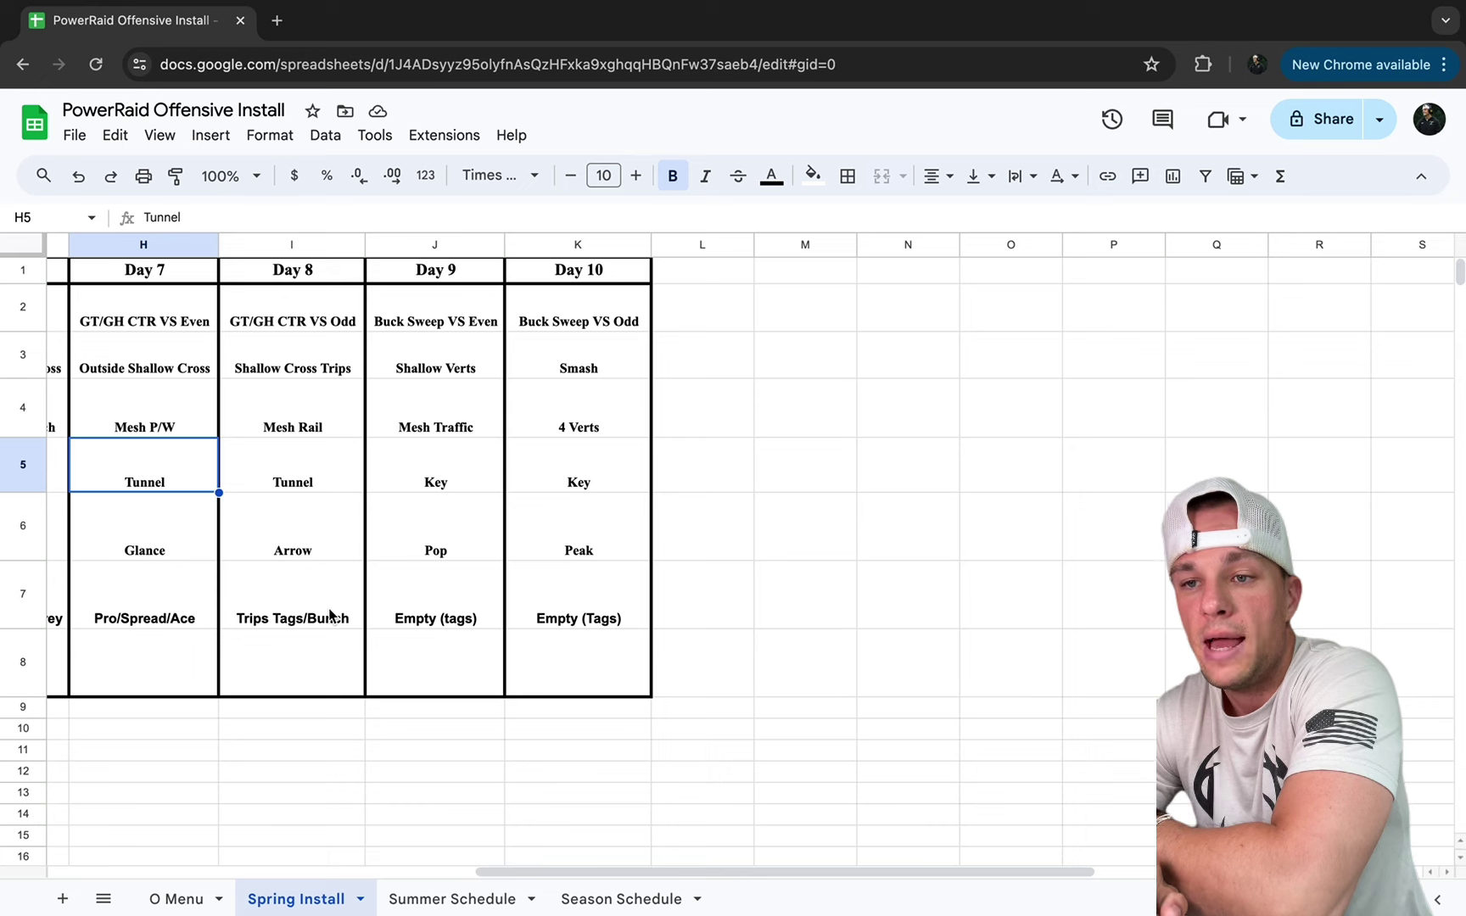
# Examine the Day 8 plan, including its Drop Back entry, and continue to the Day 9 and Day 10 plans
pyautogui.hscroll(2, 329, 612)
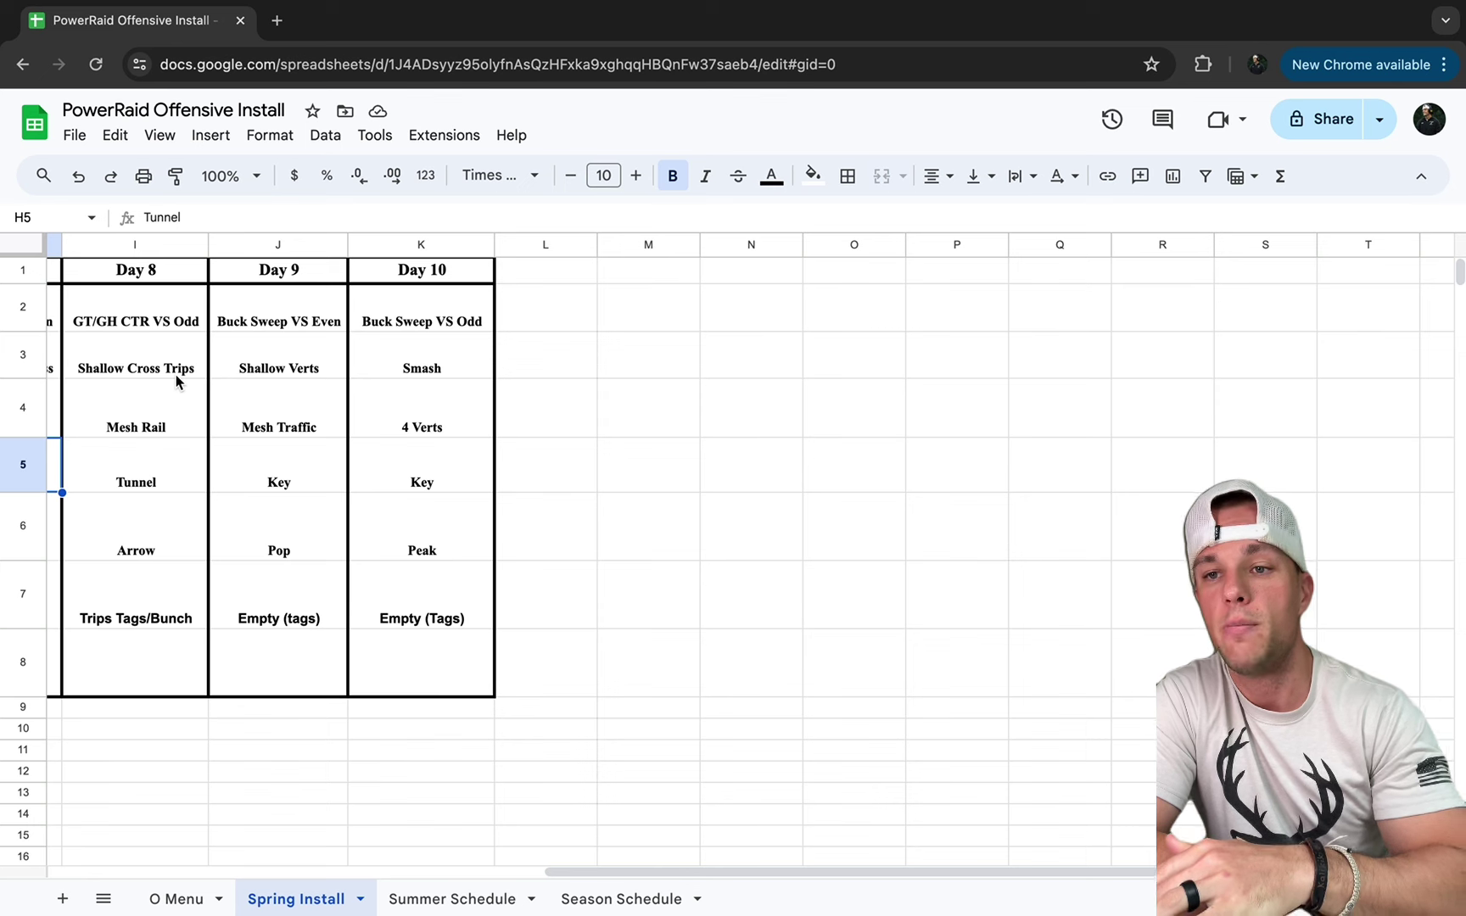
pyautogui.click(183, 426)
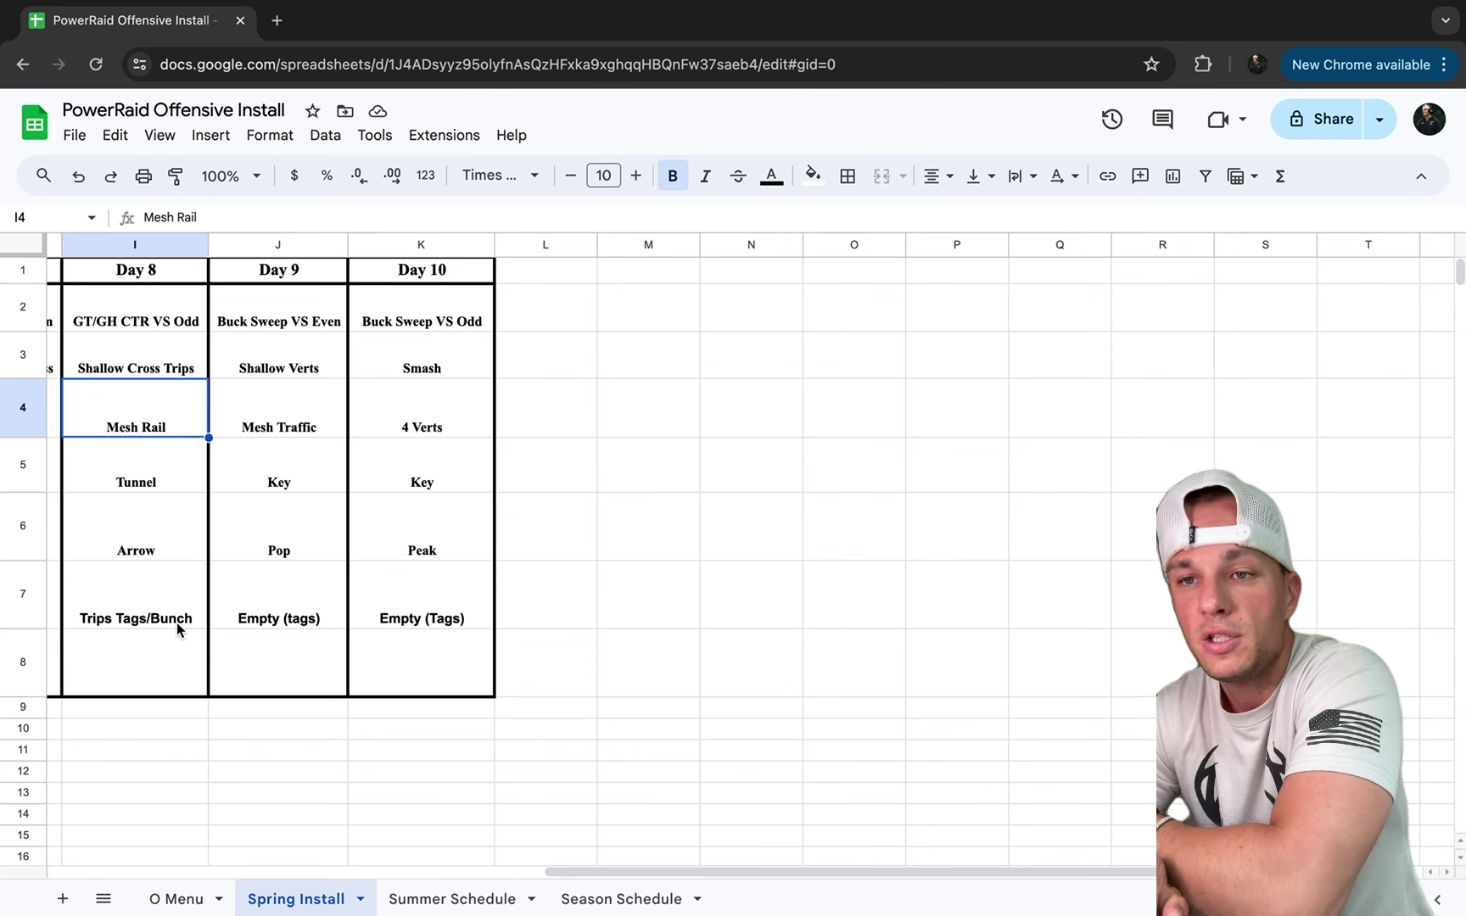
pyautogui.hscroll(4, 176, 628)
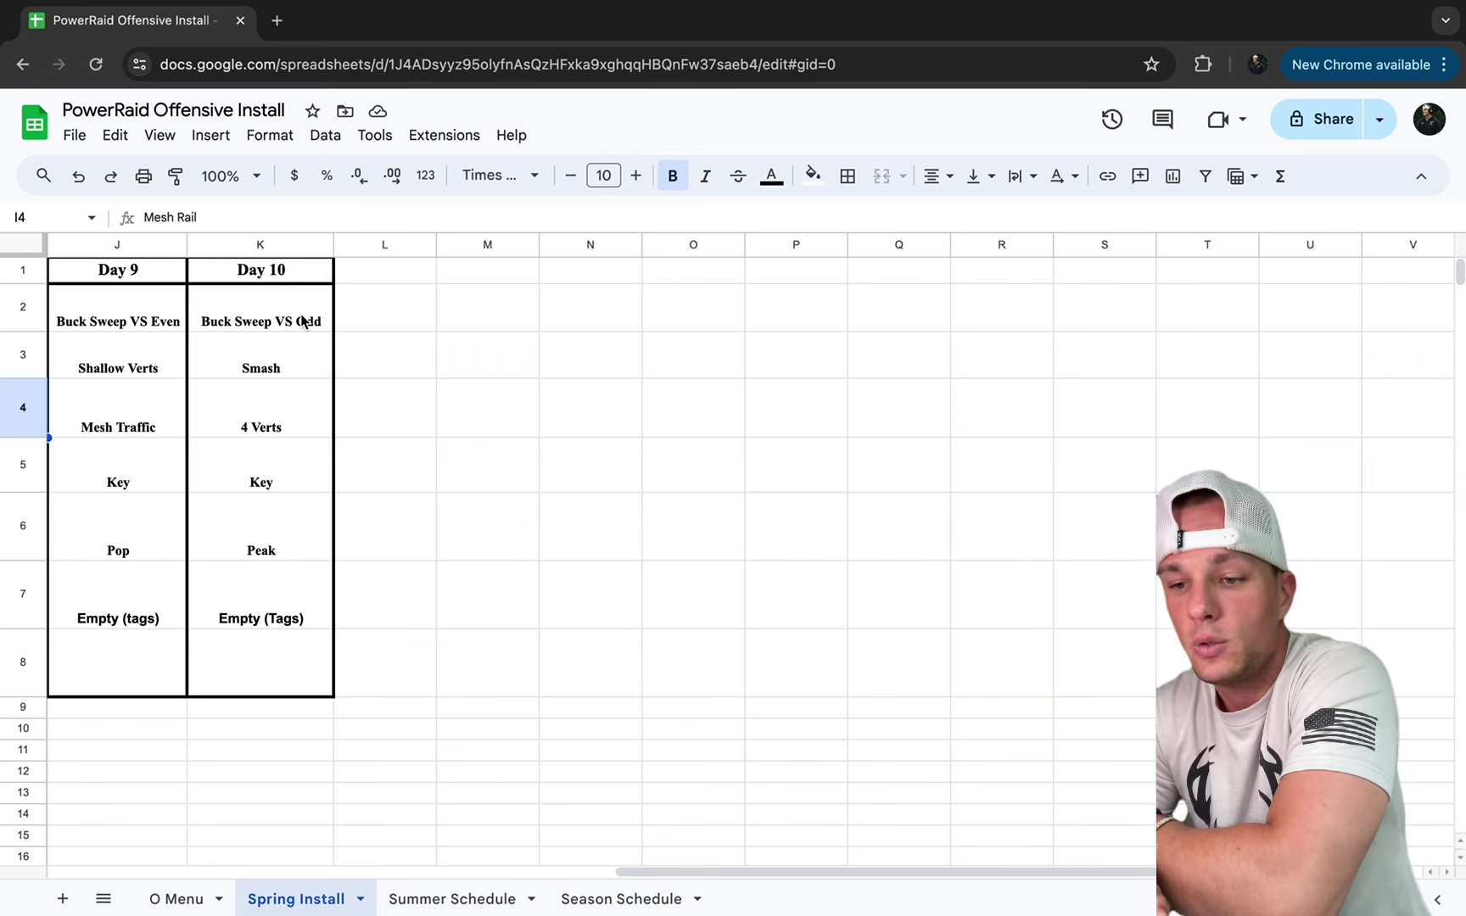
# Compare Thursday's Run and Quick entries in the Summer Schedule sheet with the Season Schedule sheet
pyautogui.click(452, 898)
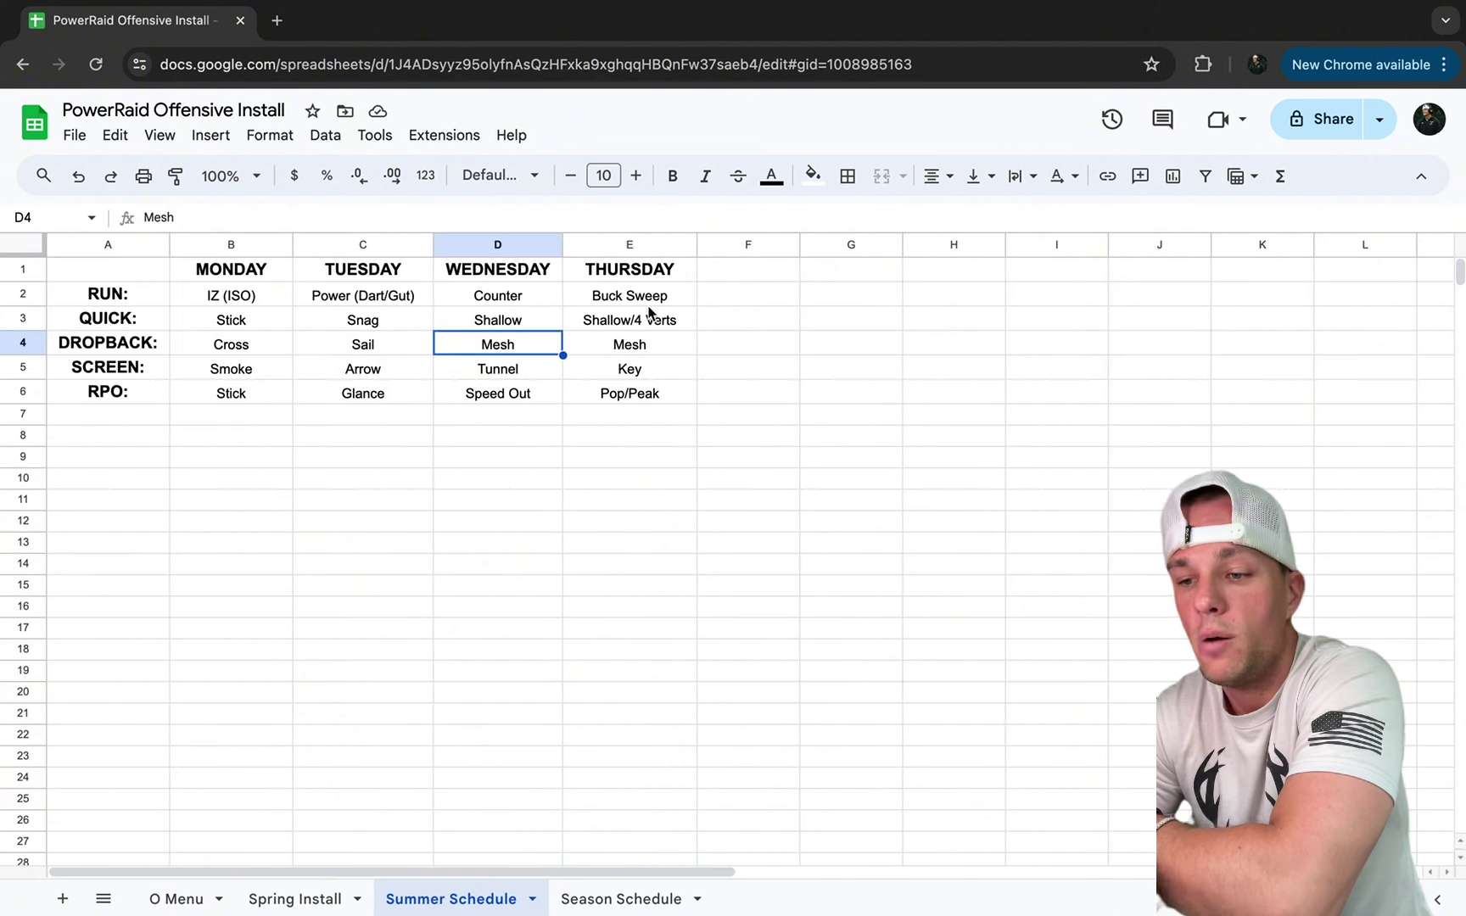
pyautogui.click(620, 898)
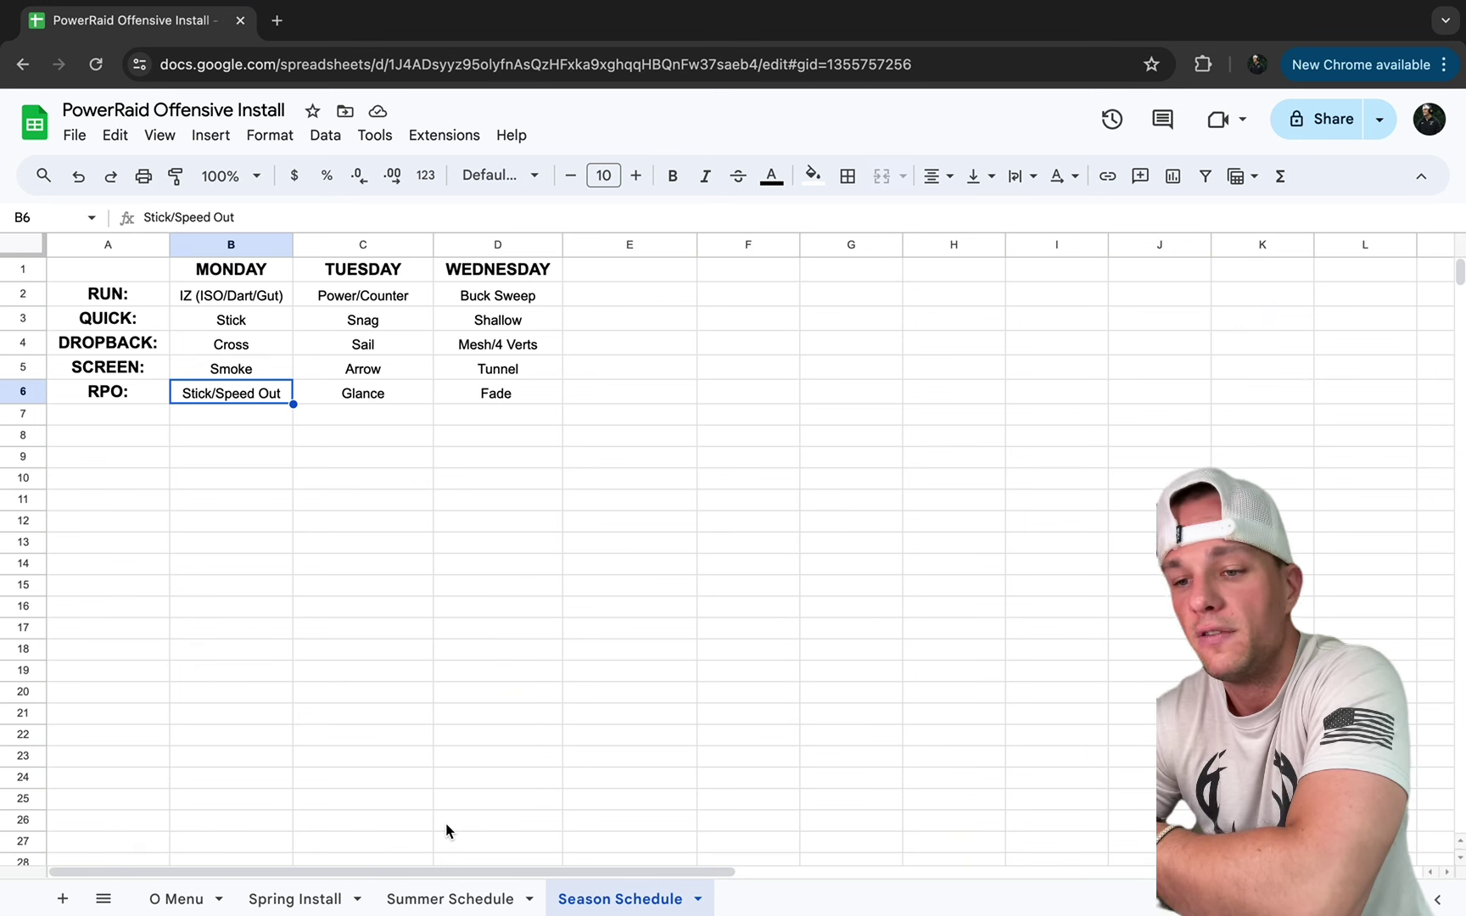
pyautogui.click(440, 900)
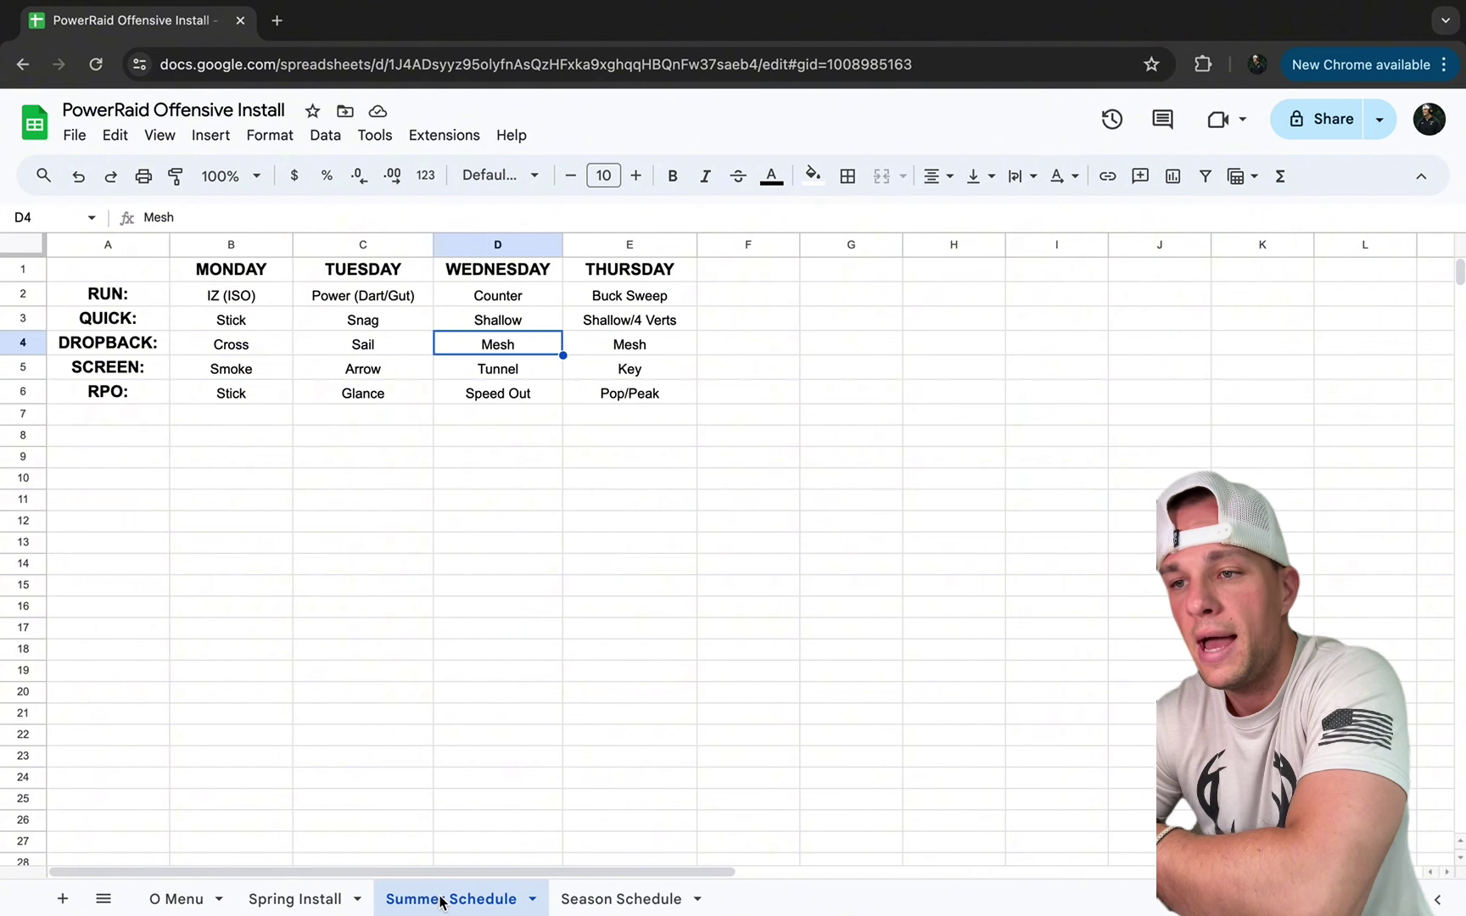
# Examine the Day 9 Quick Game and Drop Back entries in the Spring Install sheet alongside the Day 10 plan
pyautogui.click(322, 901)
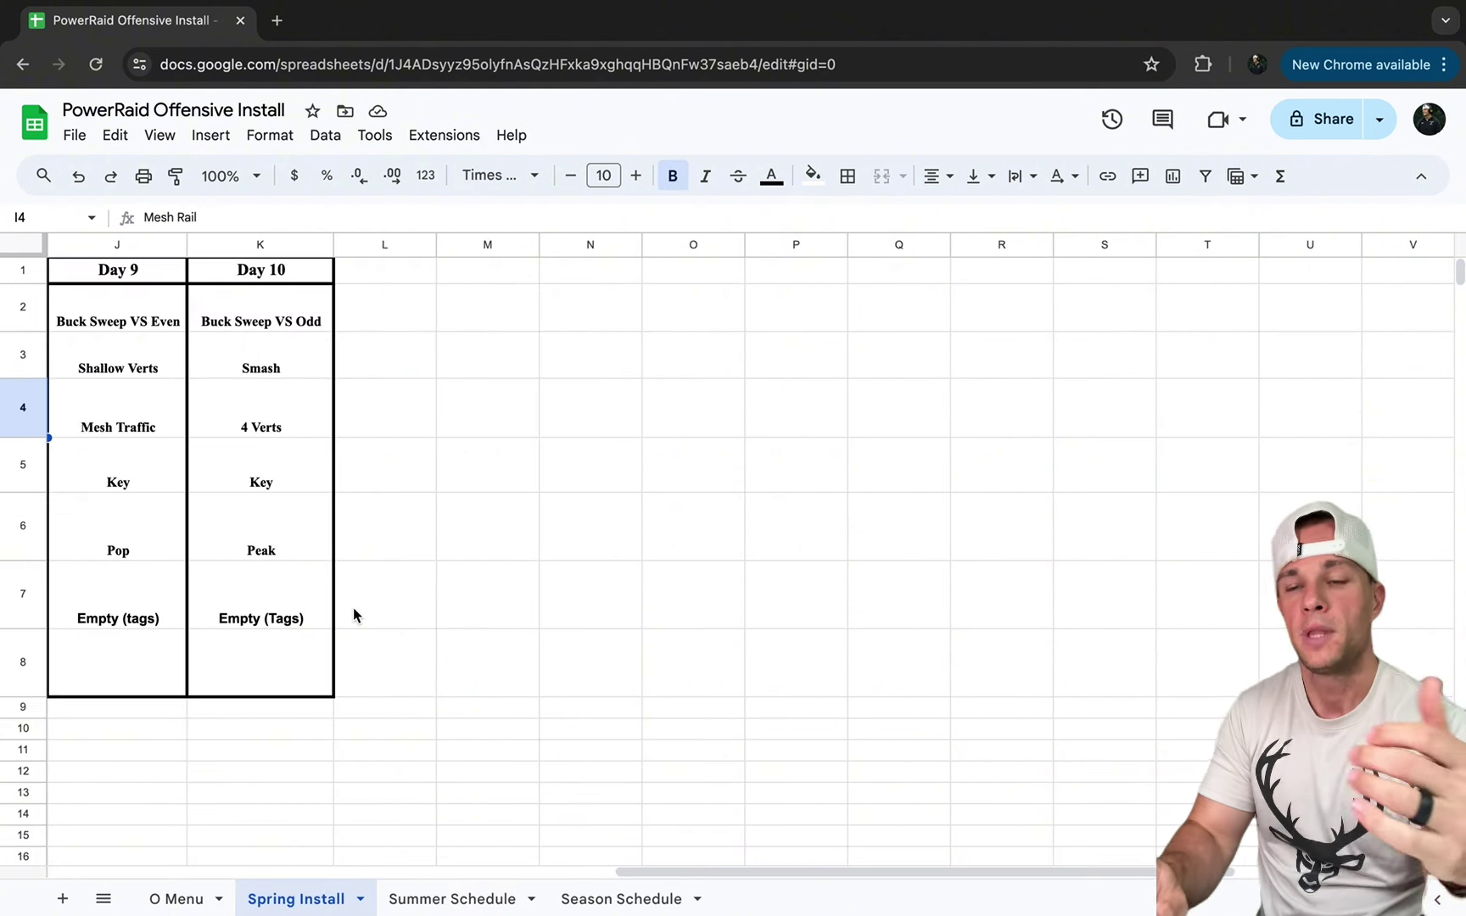
pyautogui.click(134, 422)
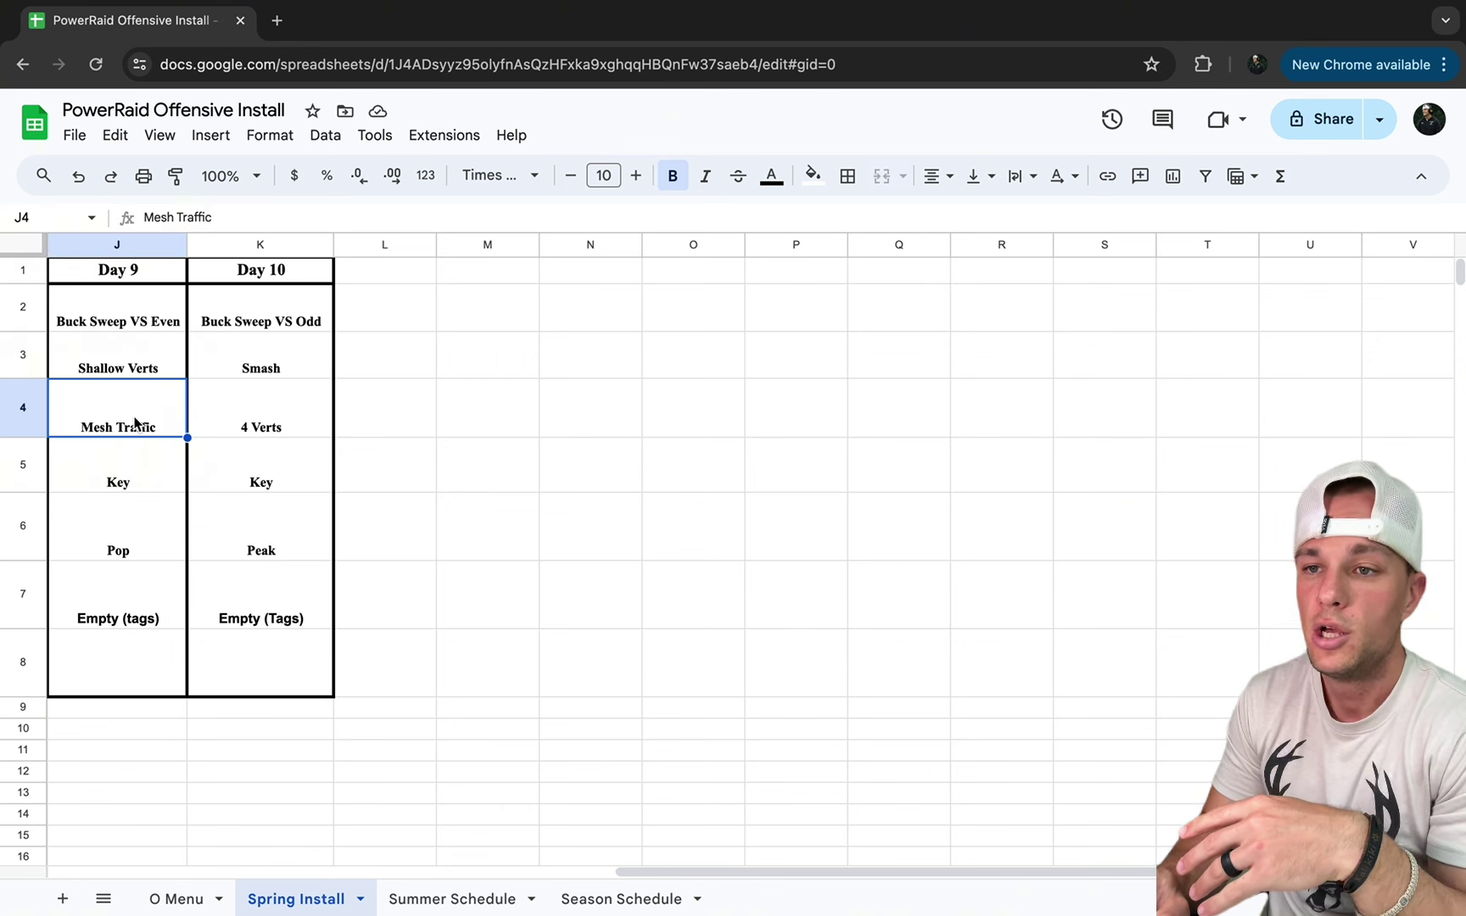
pyautogui.click(149, 366)
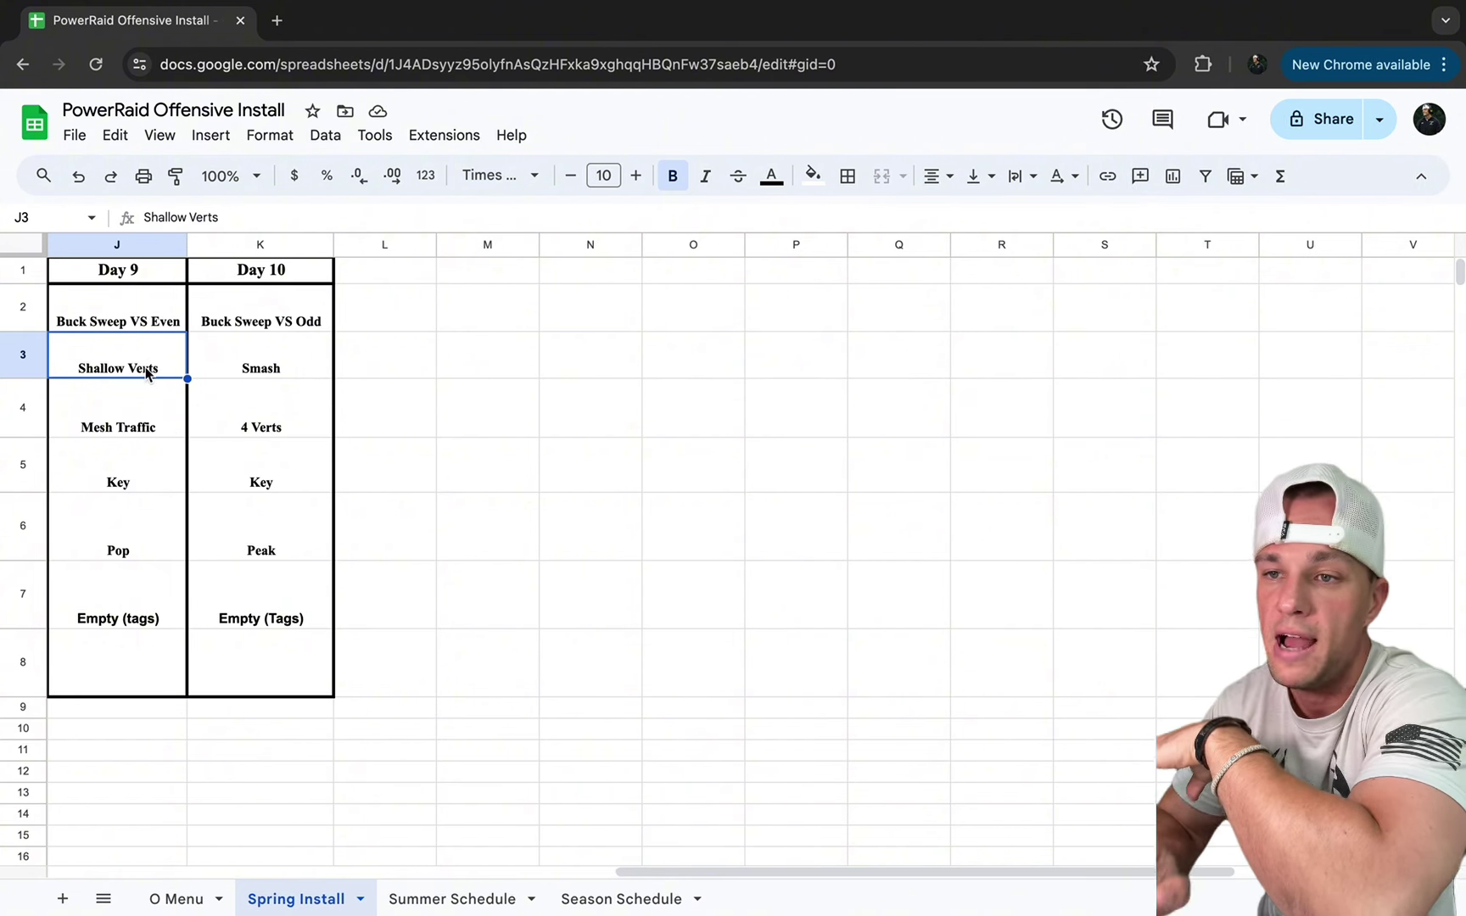
pyautogui.click(139, 400)
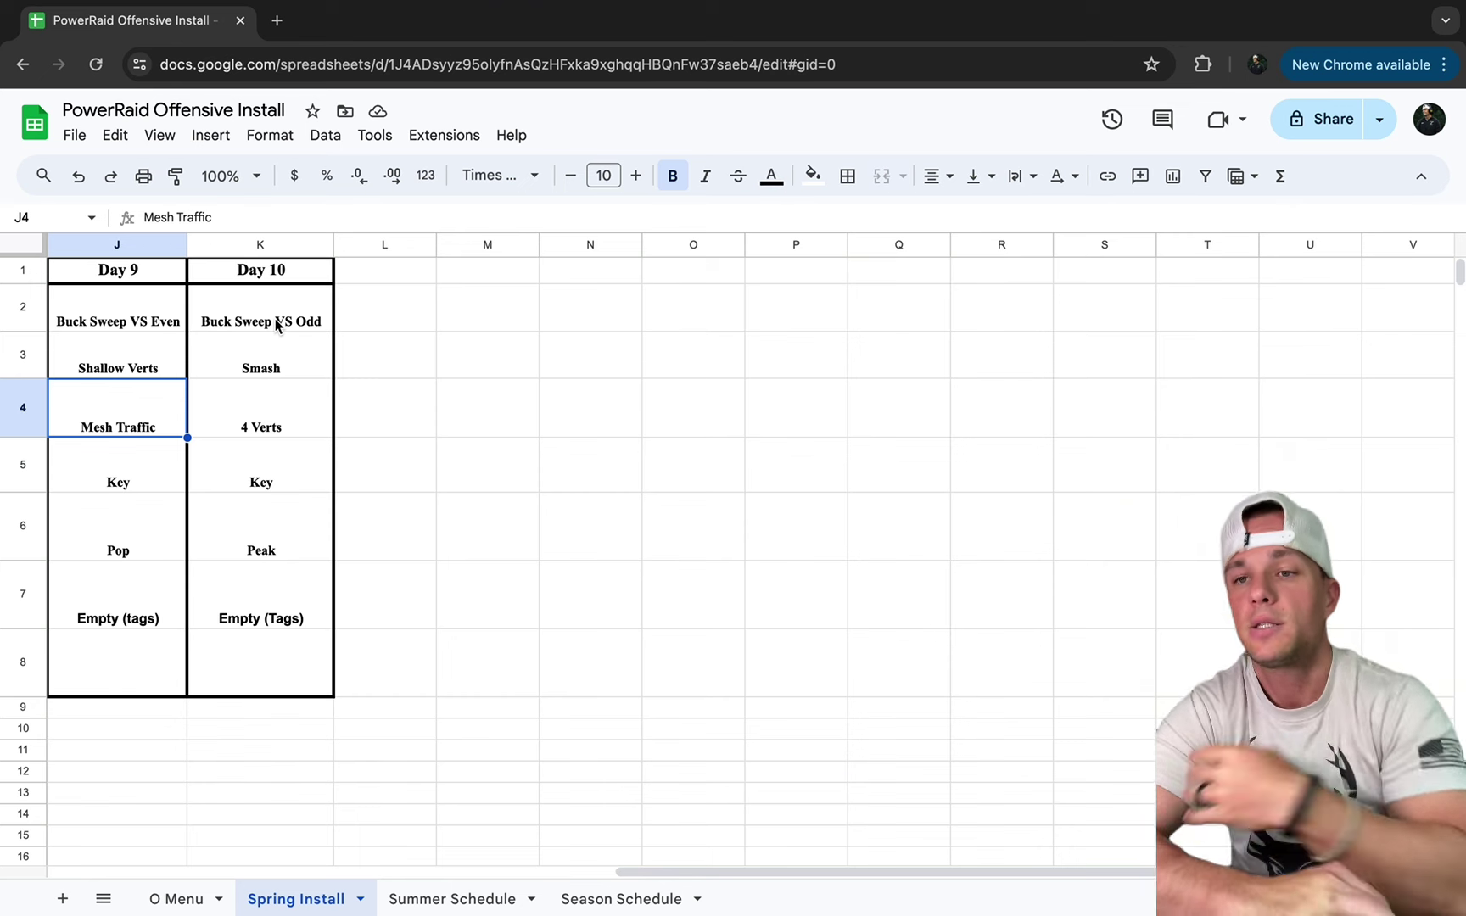
# Review the full Summer Schedule sheet and compare it with the Season Schedule sheet, including Wednesday's entries
pyautogui.click(452, 890)
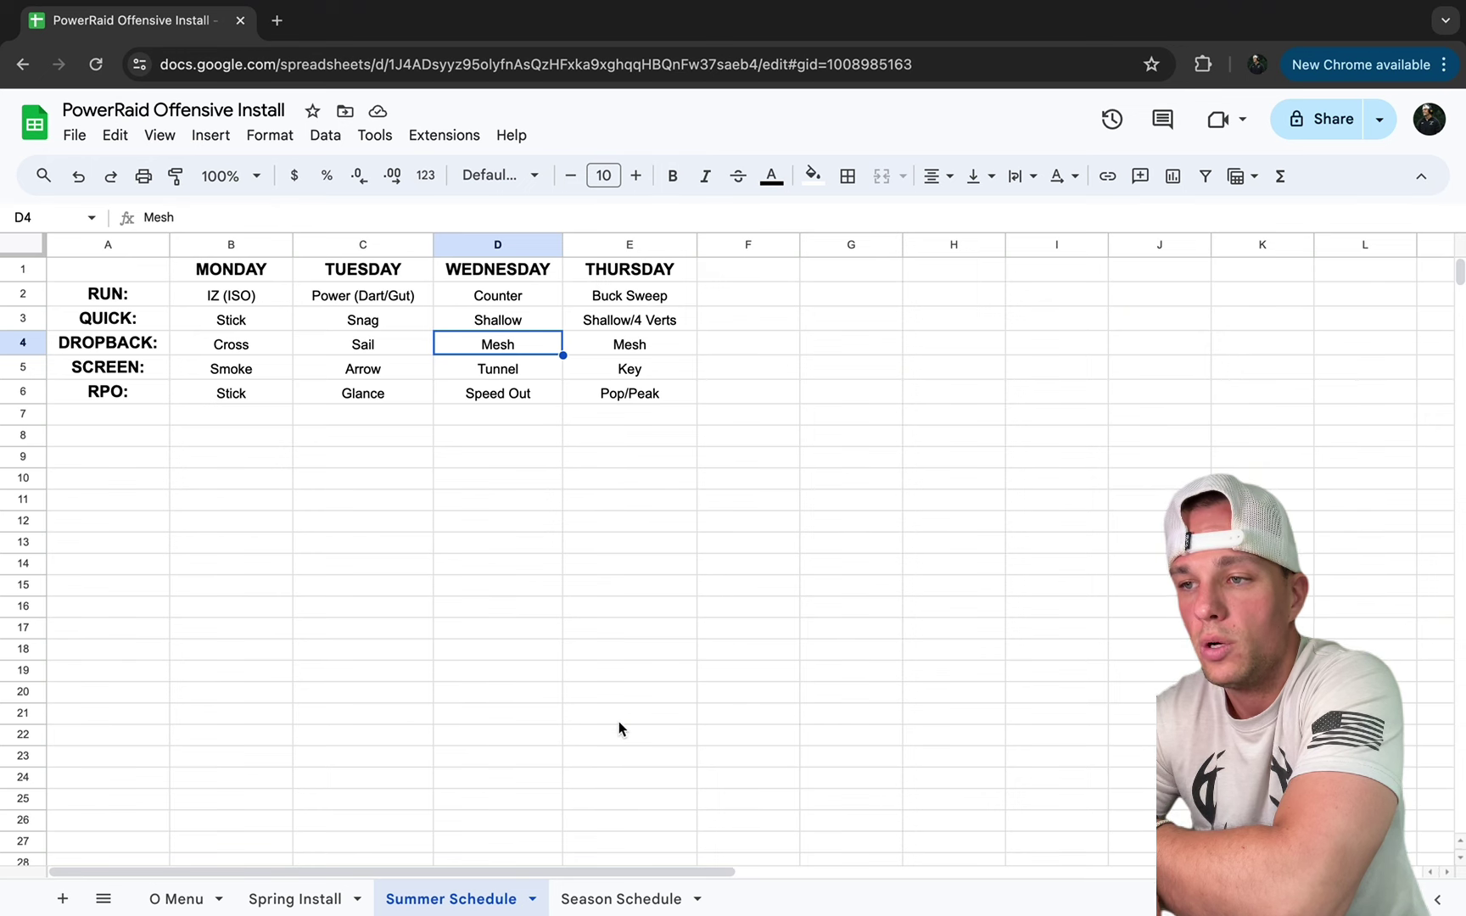
pyautogui.click(612, 902)
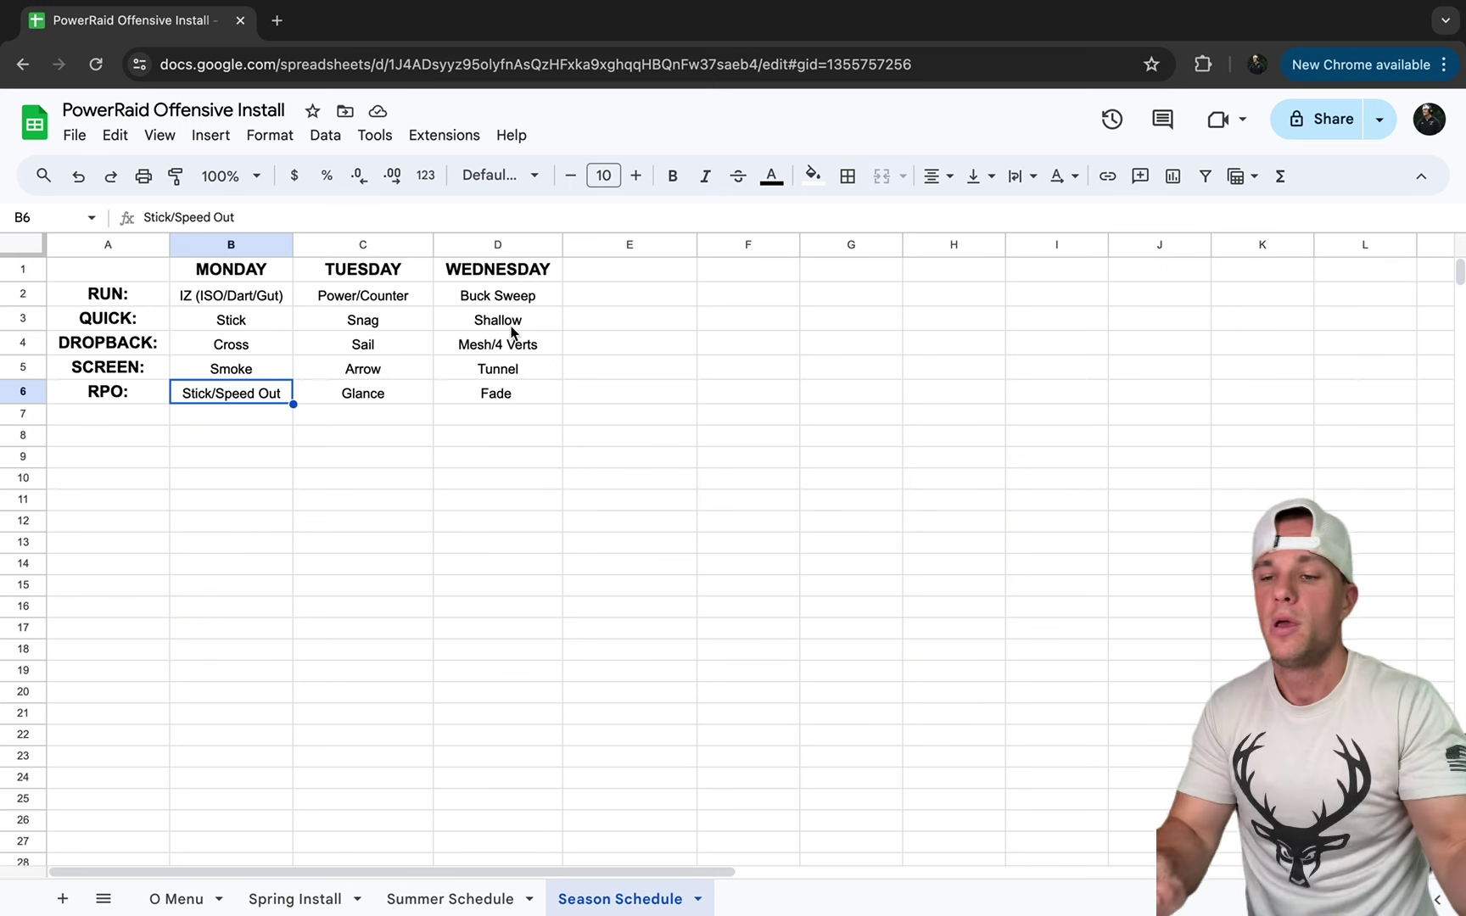
pyautogui.click(439, 900)
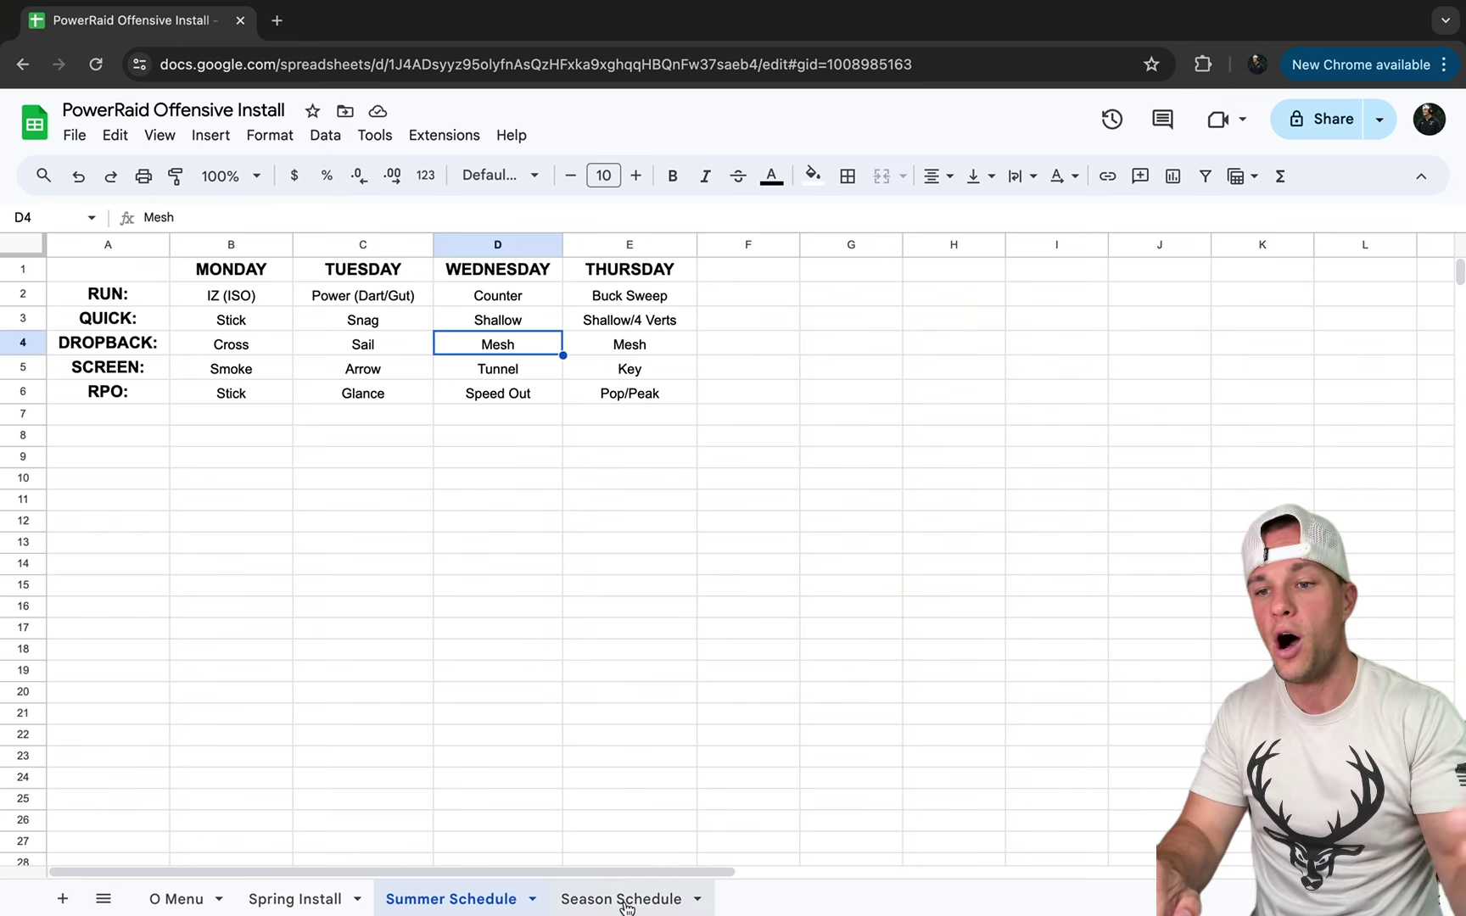
# Recap the whole install by viewing the O Menu, Spring Install from Day 1, Summer Schedule and Season Schedule sheets in order
pyautogui.click(176, 901)
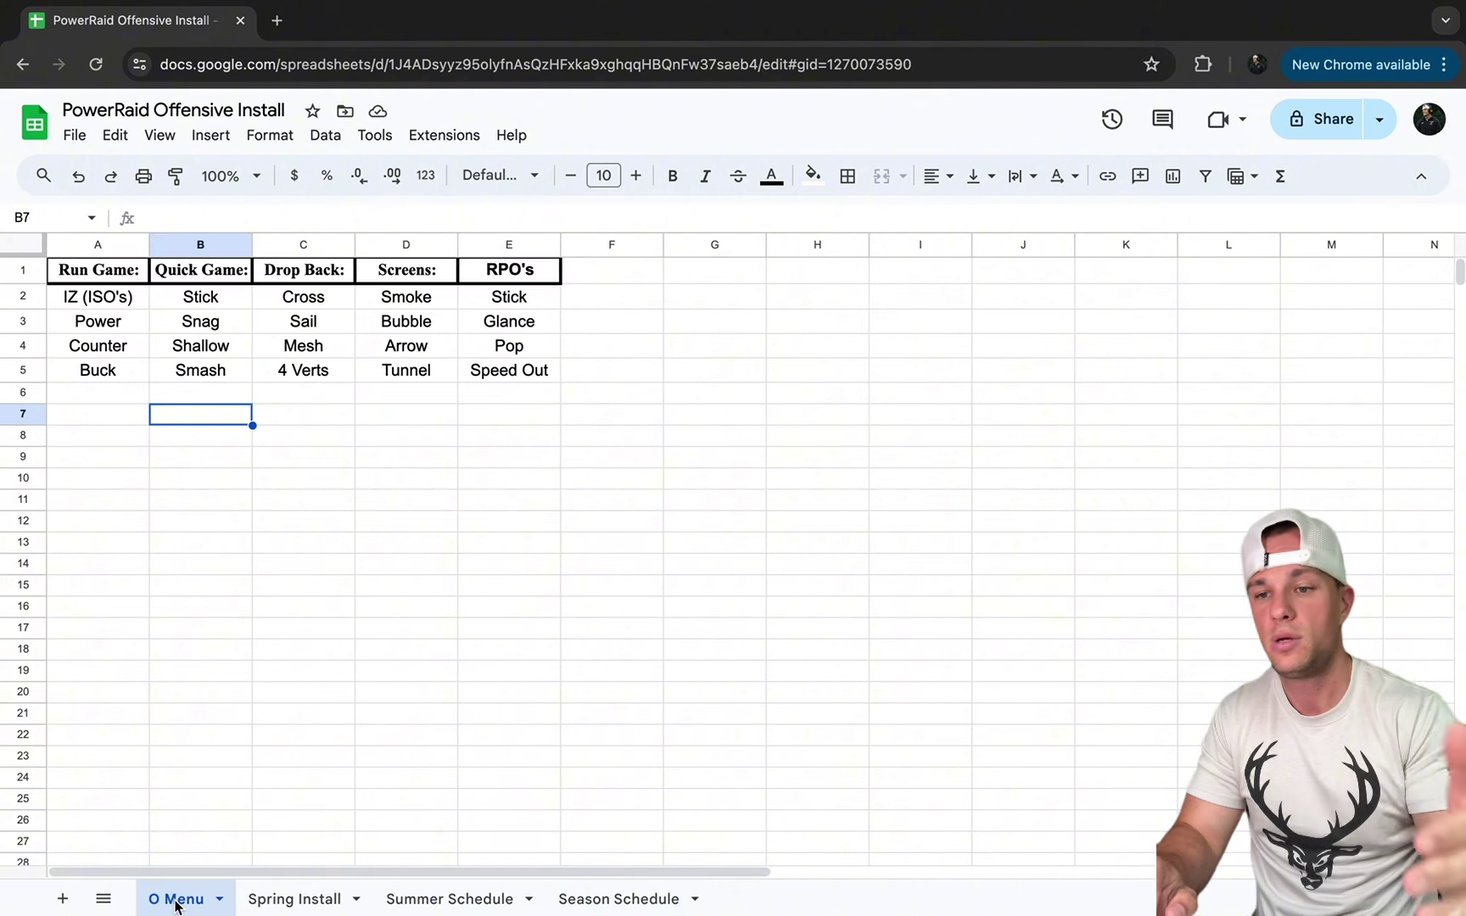
pyautogui.click(285, 899)
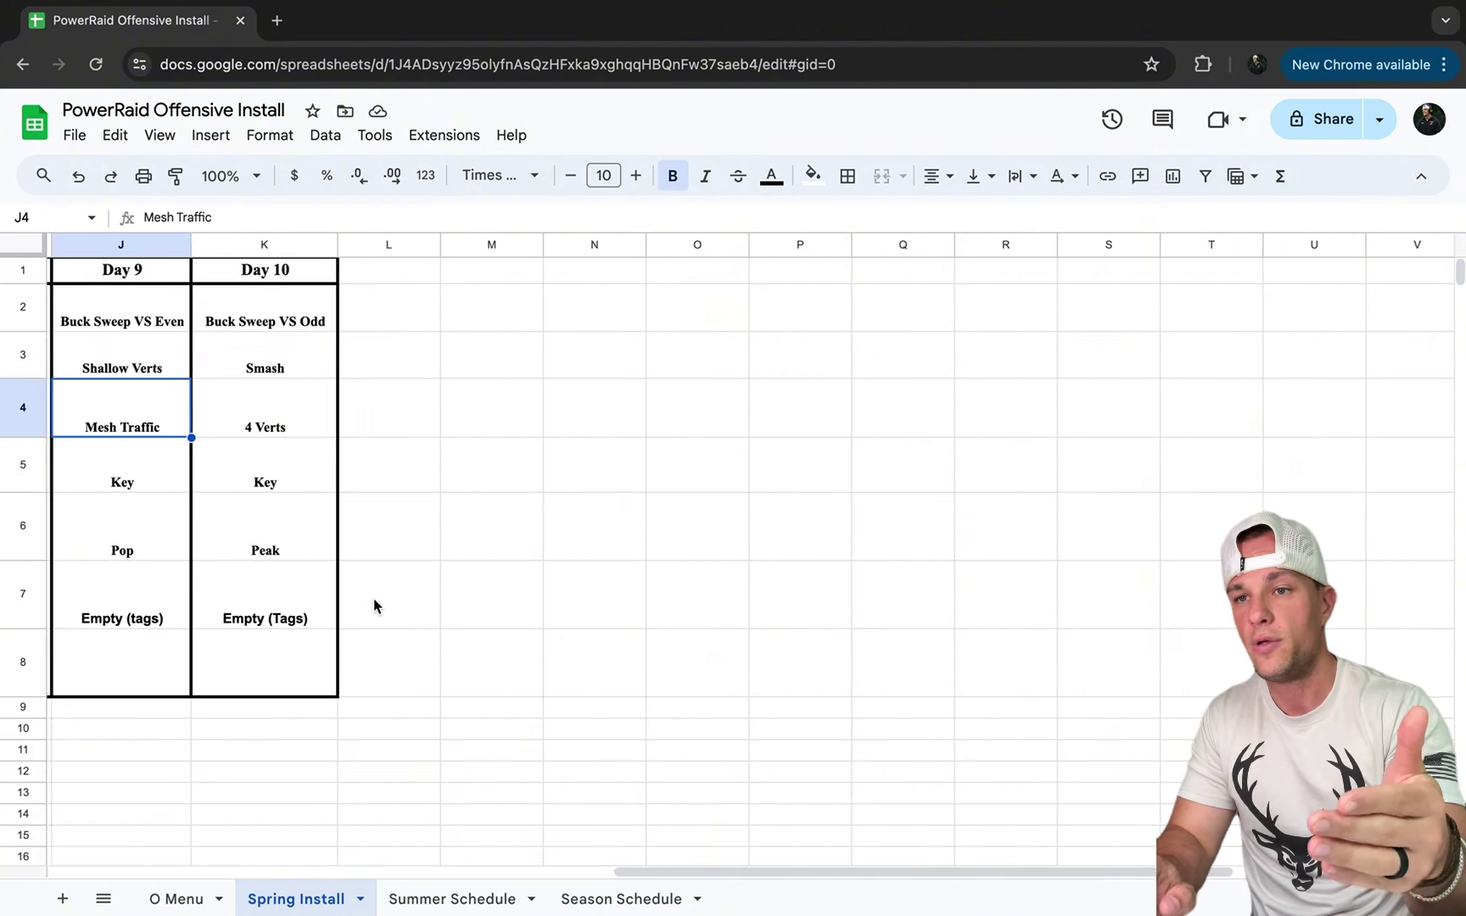
pyautogui.hscroll(-10, 373, 597)
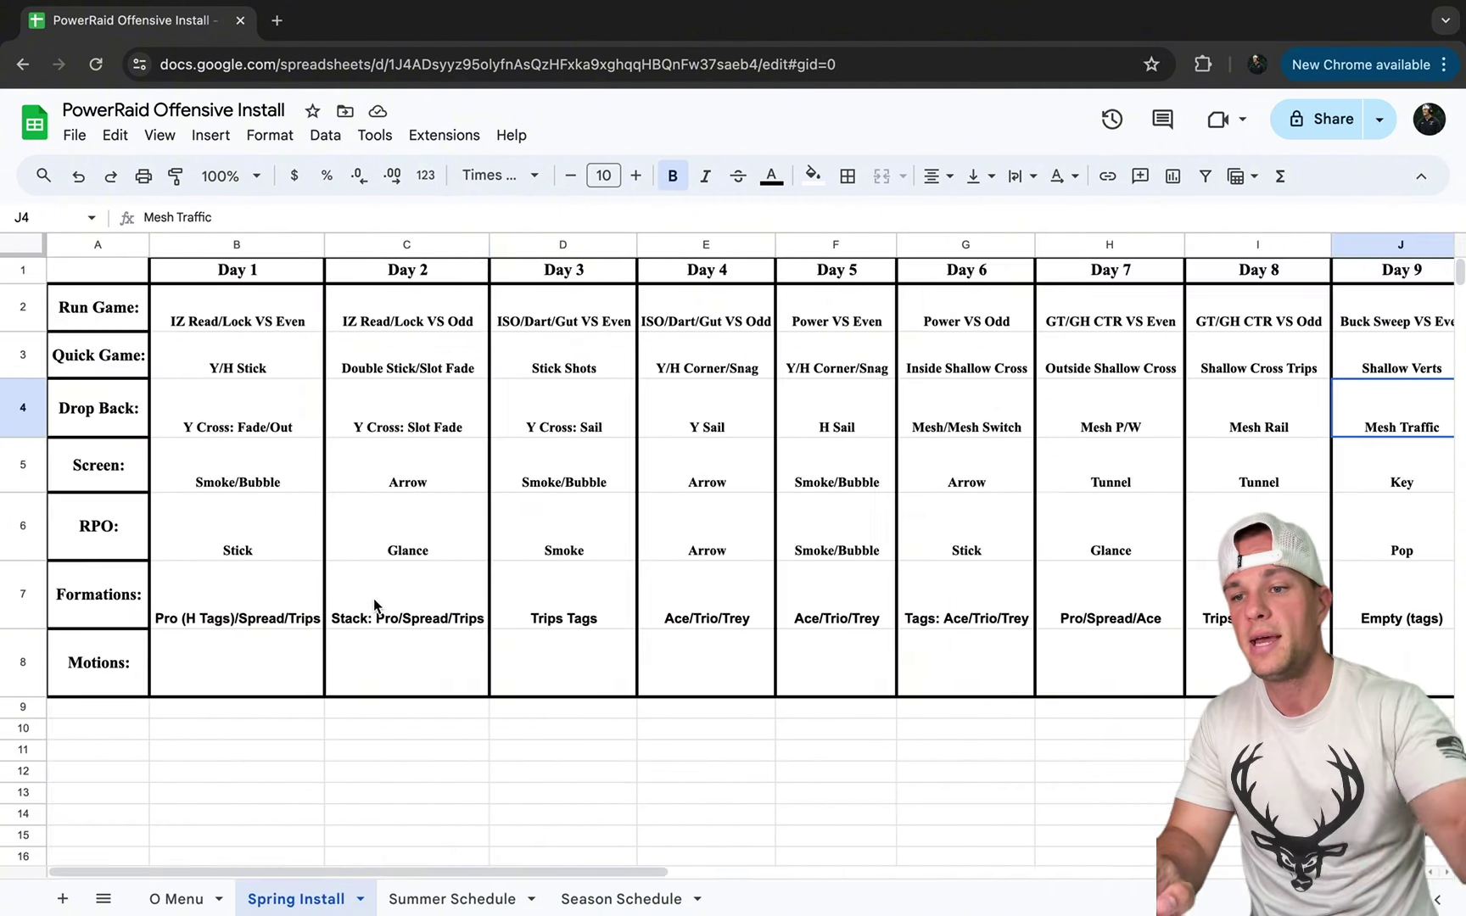
pyautogui.click(456, 897)
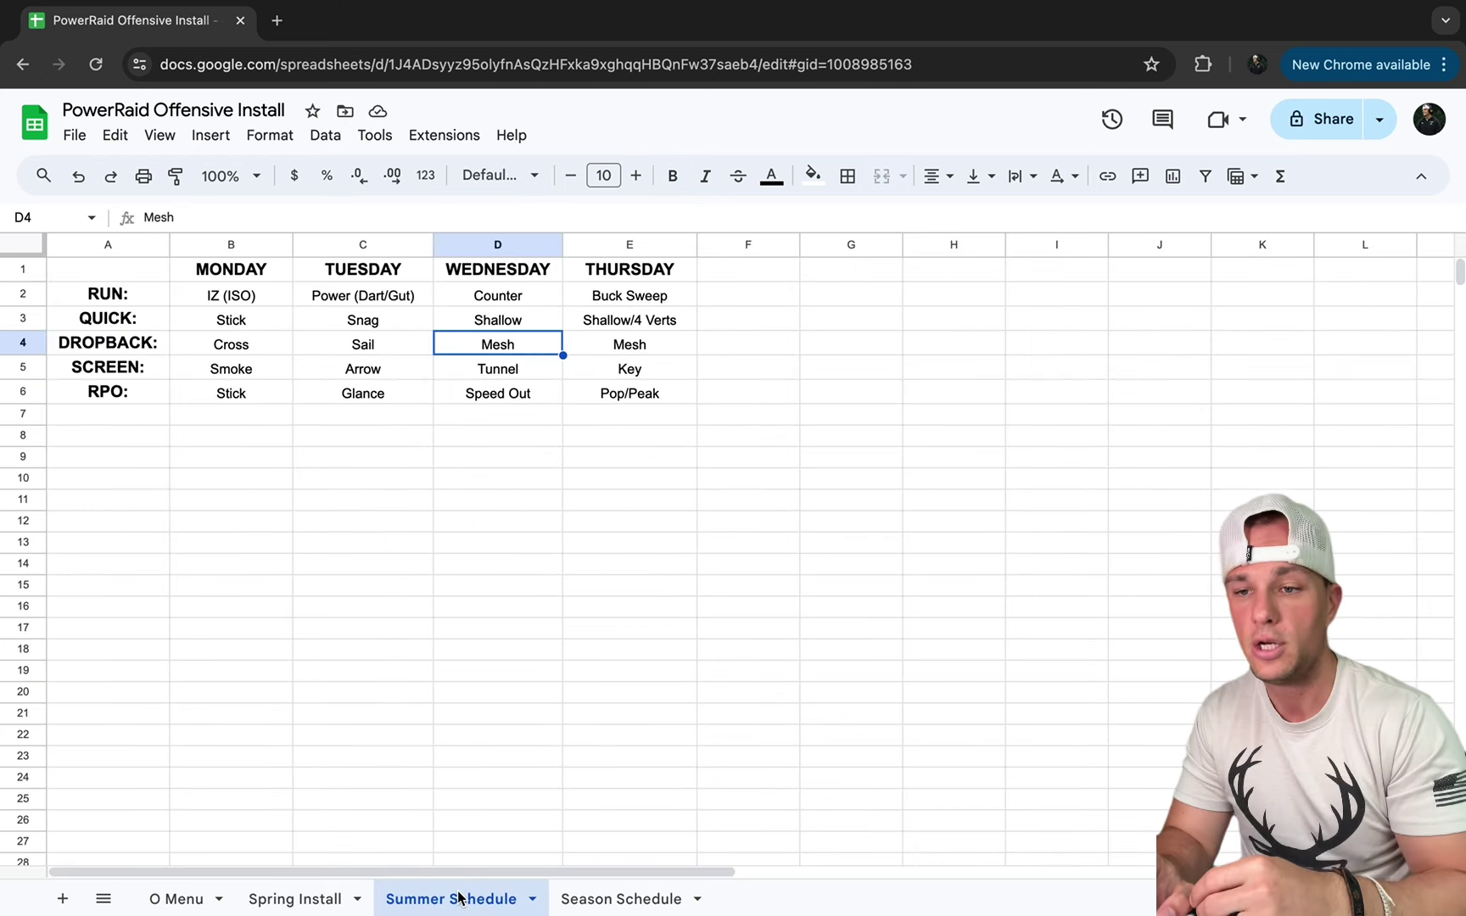
pyautogui.click(651, 901)
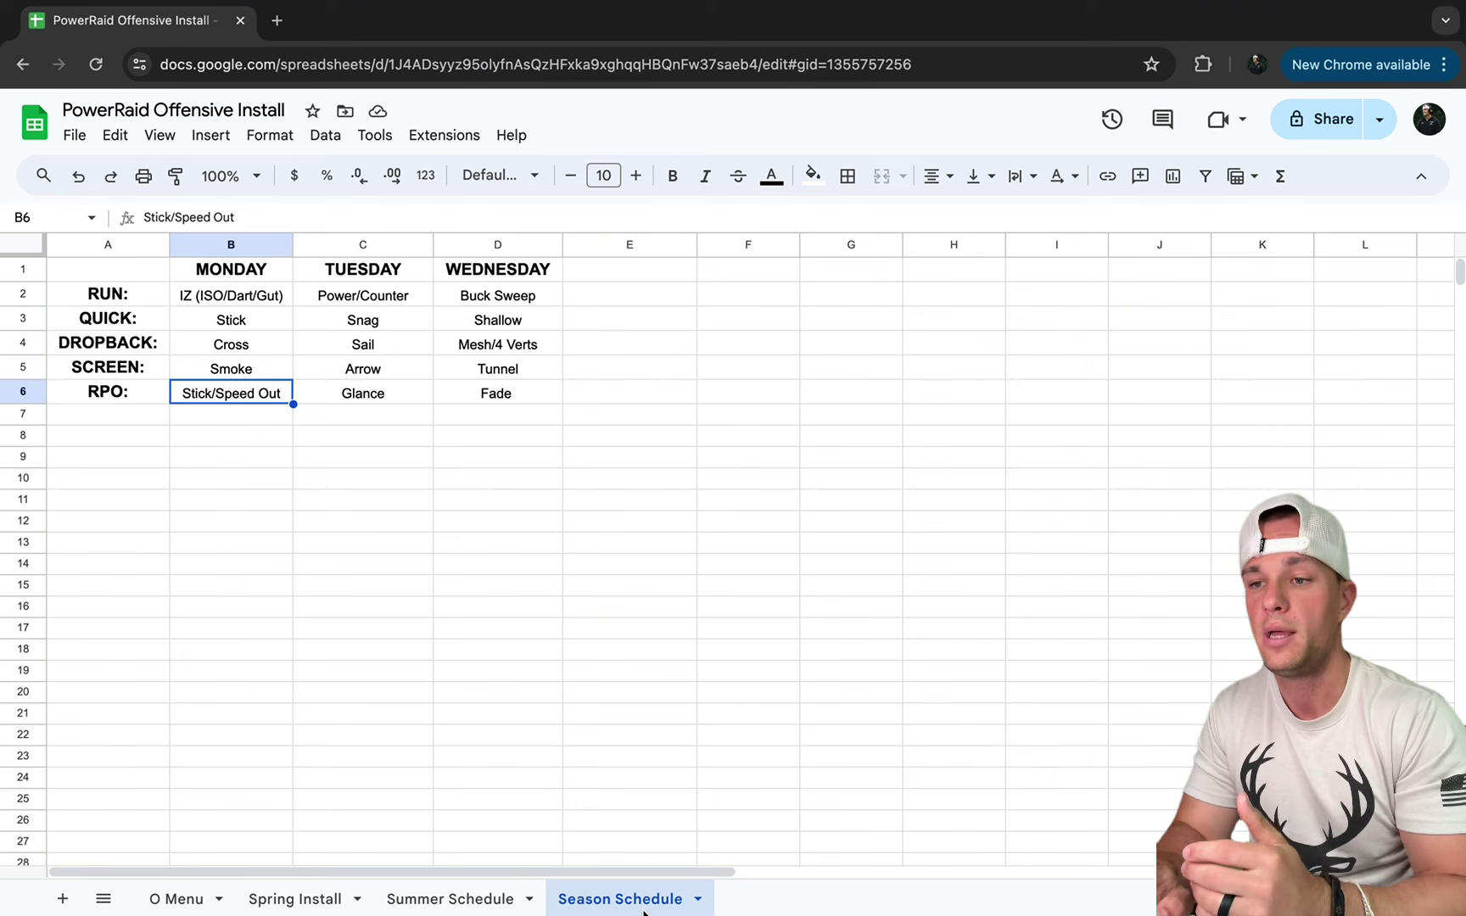
pyautogui.click(536, 637)
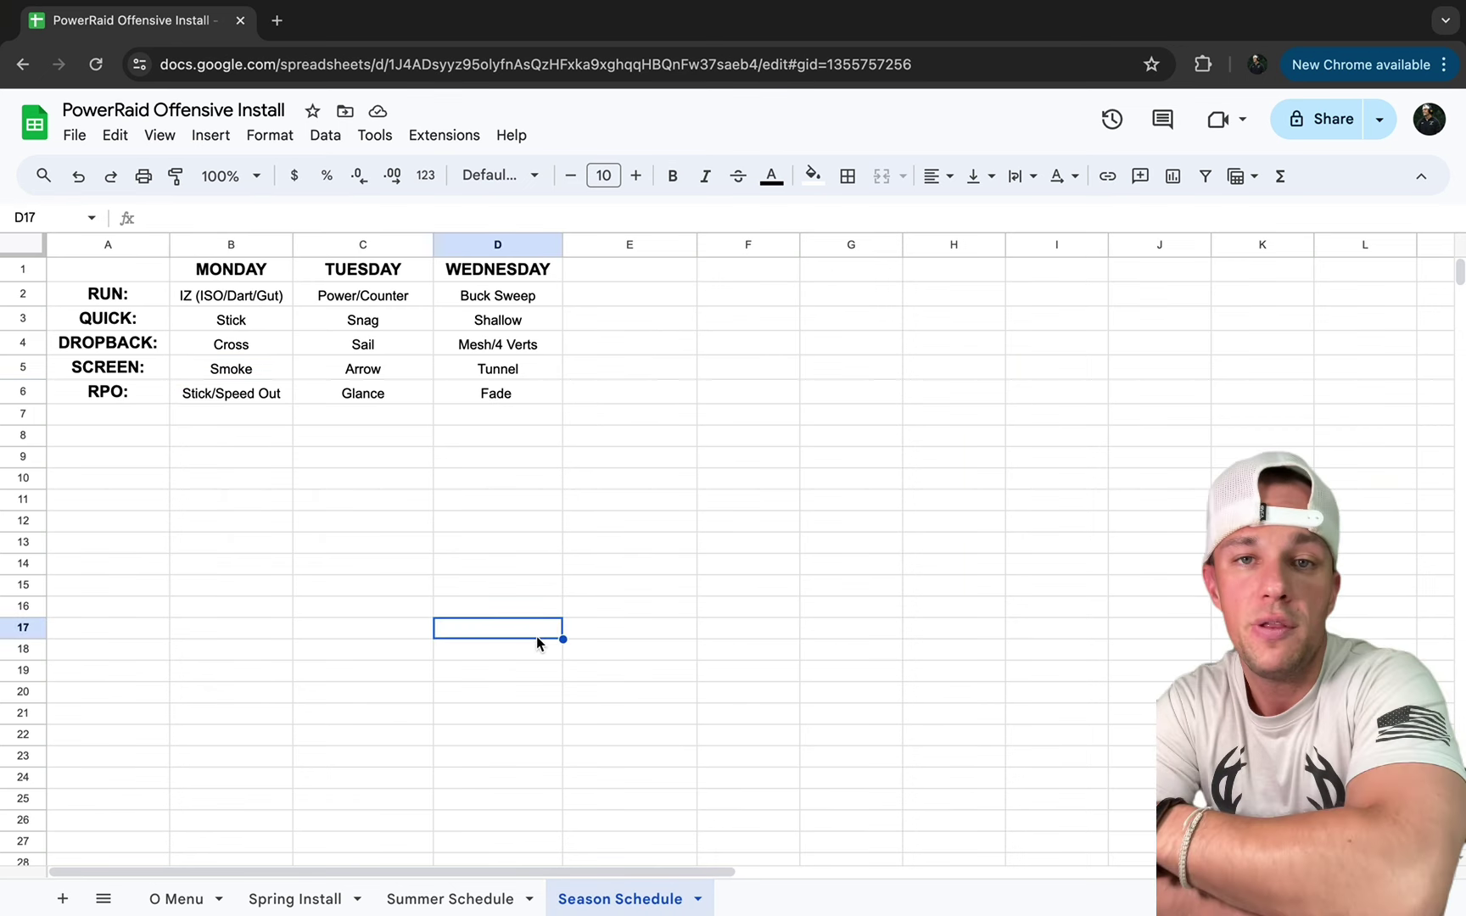